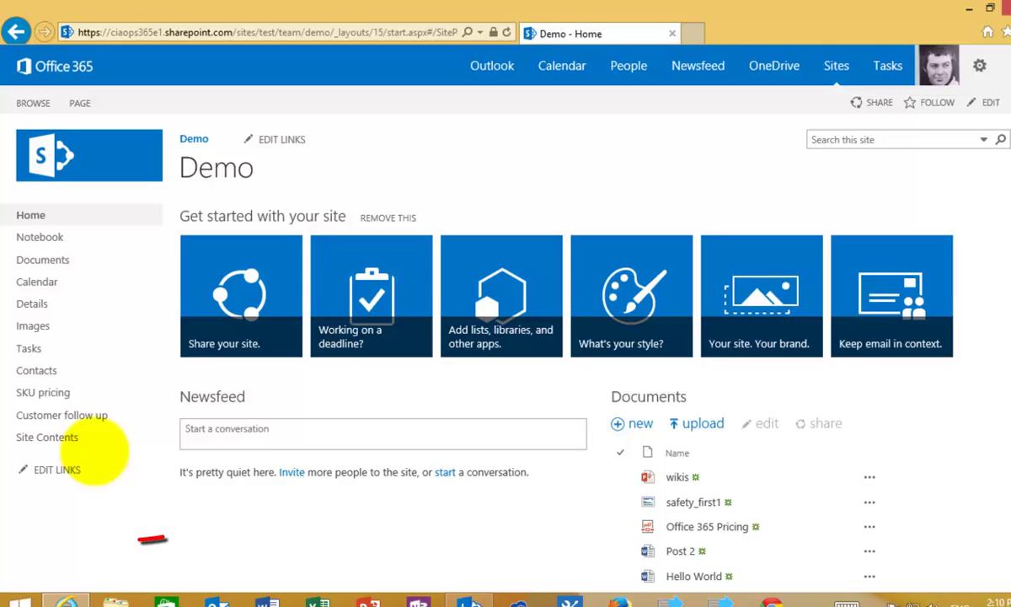
- From the Demo site's contents, add an app and pick the Wiki Page Library tile
click(82, 519)
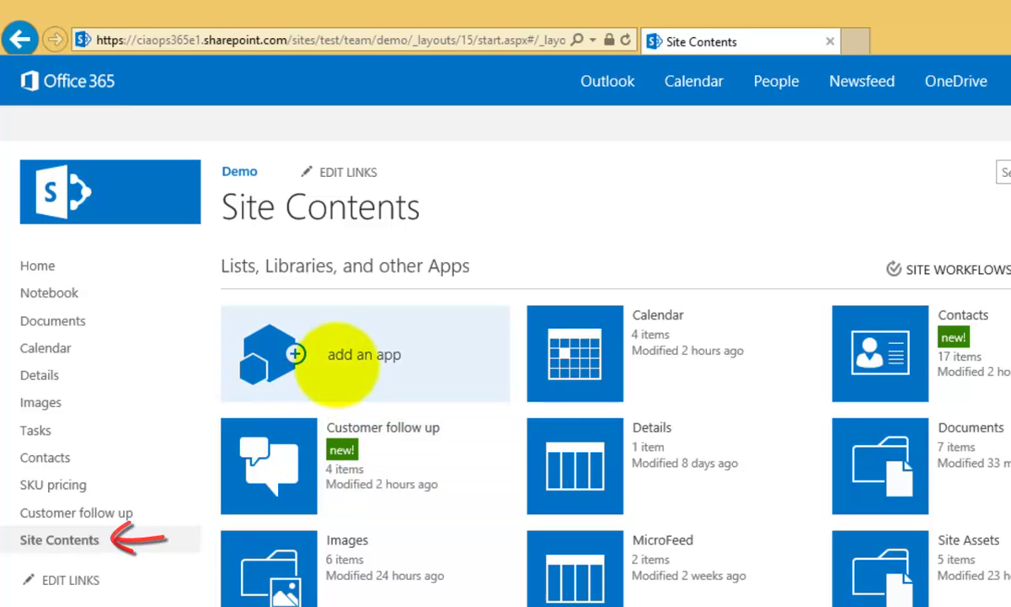
click(337, 360)
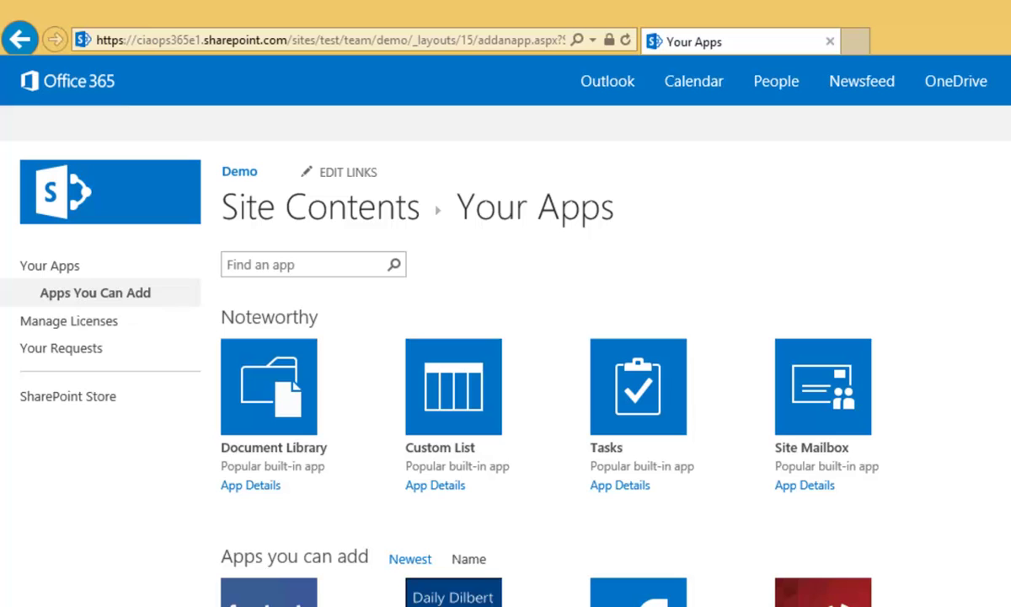
scroll(506, 371, down, 3)
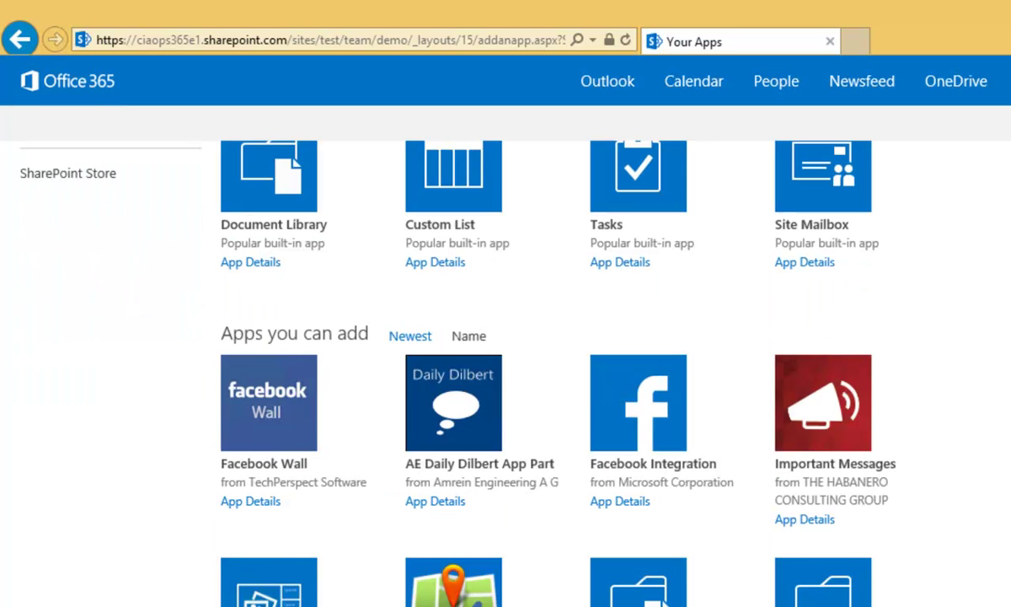
scroll(506, 371, down, 2)
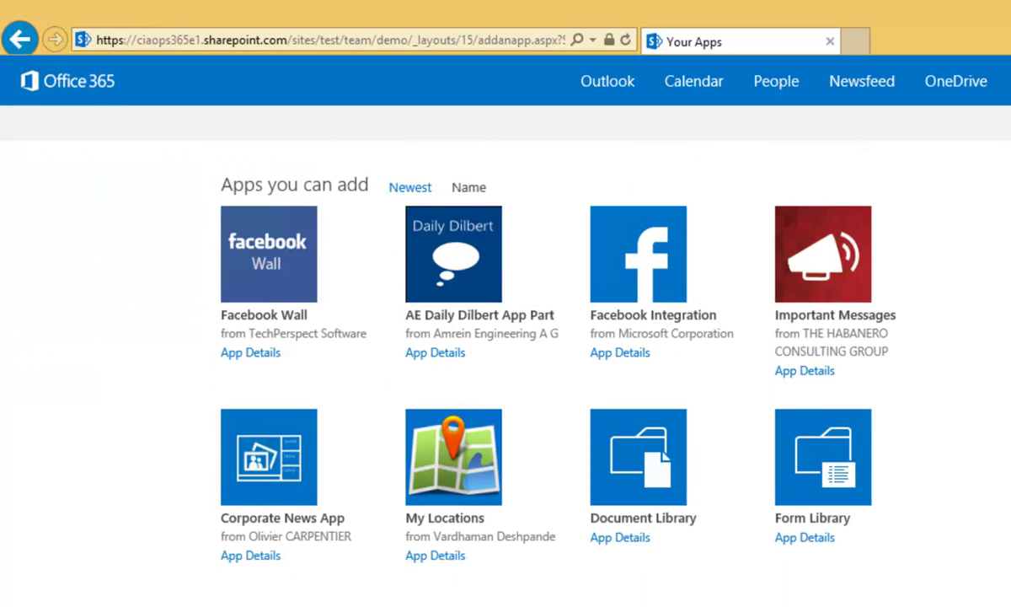
scroll(505, 371, down, 1)
scroll(505, 370, down, 1)
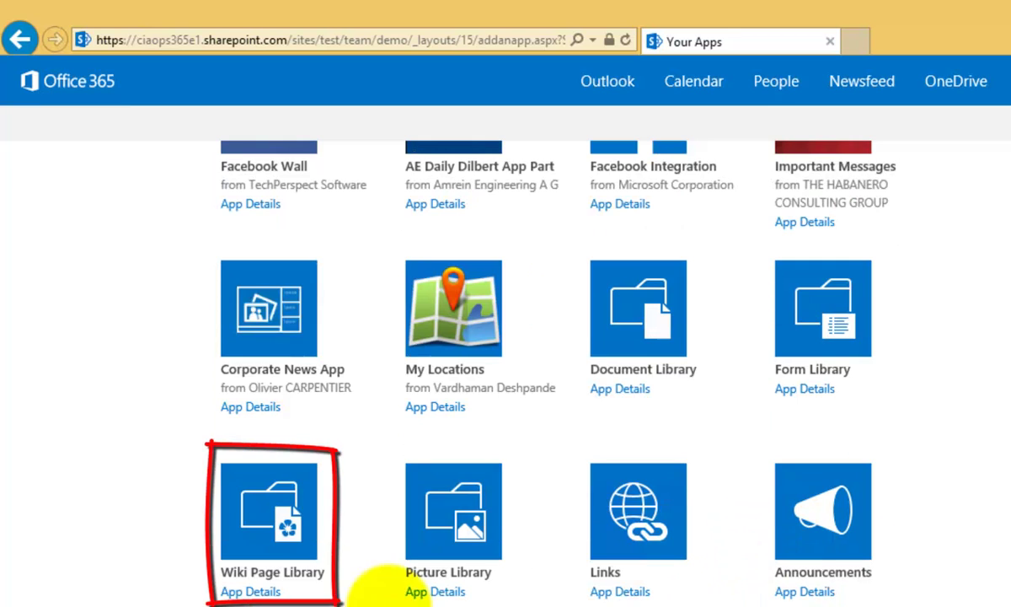
click(277, 543)
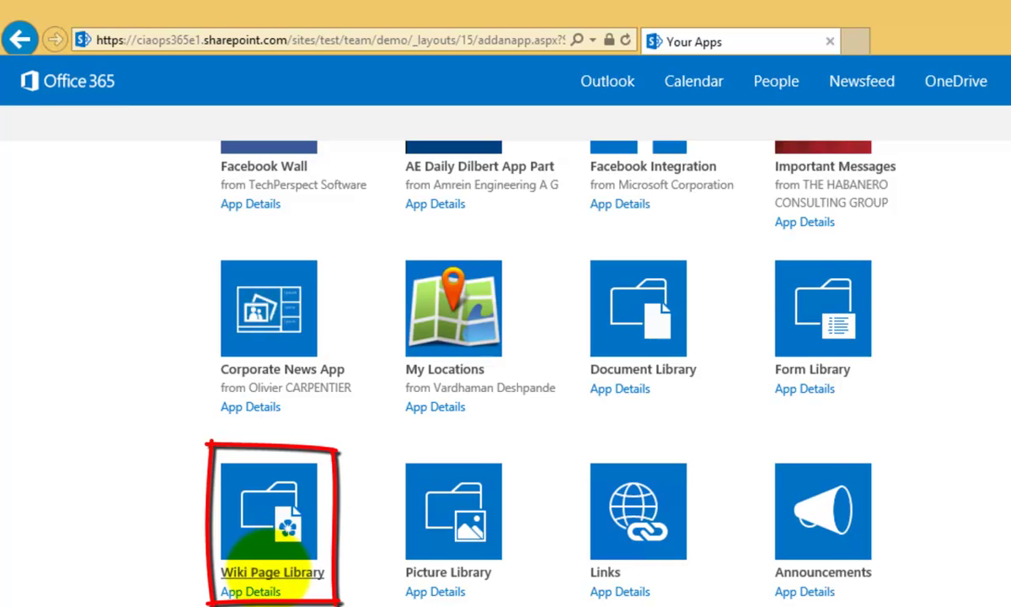
click(268, 518)
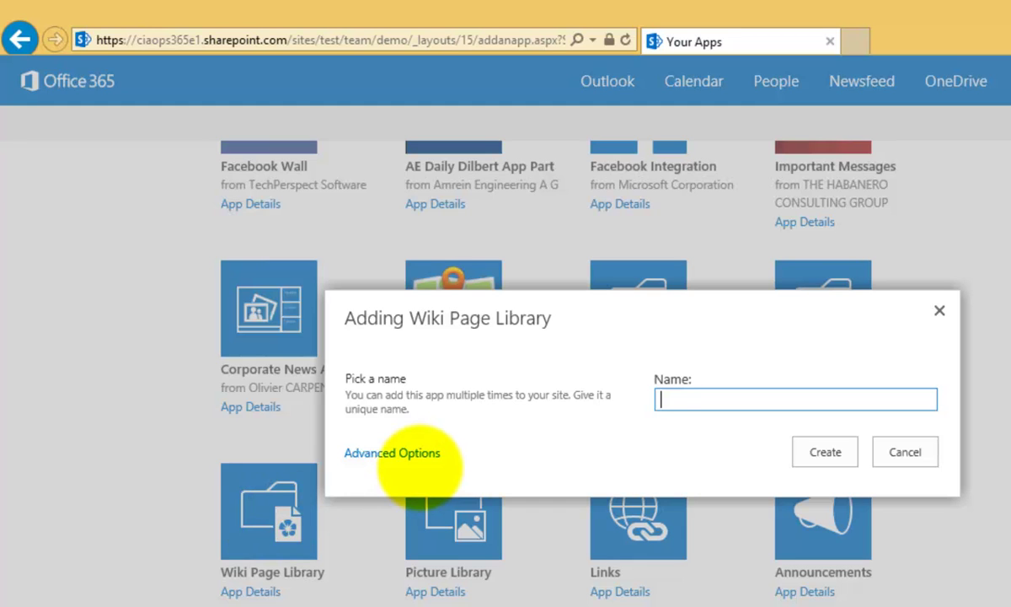
- Name the new wiki library 'Wiki' and create it
text(Wiki)
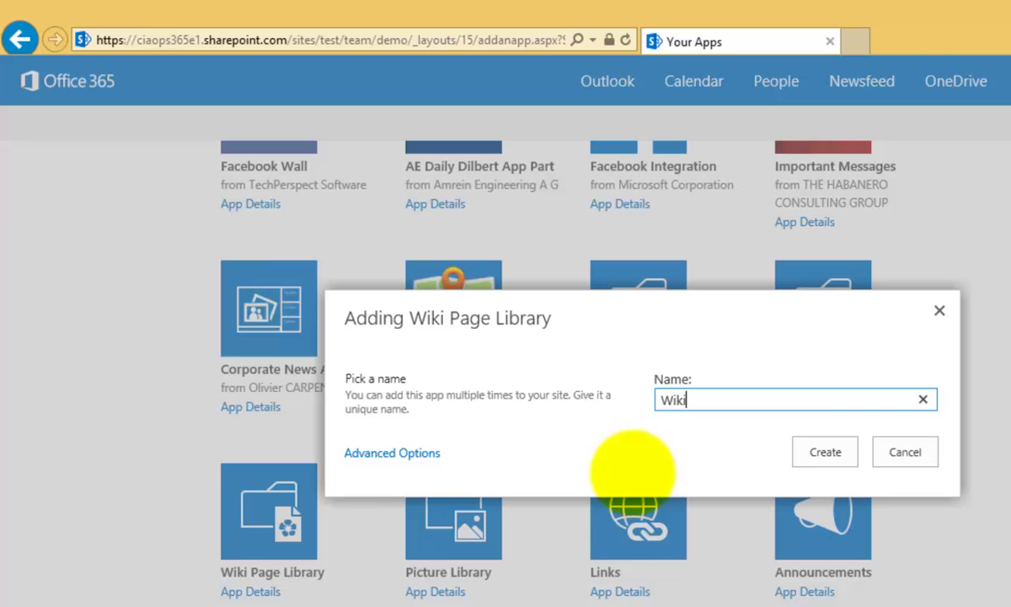
click(823, 453)
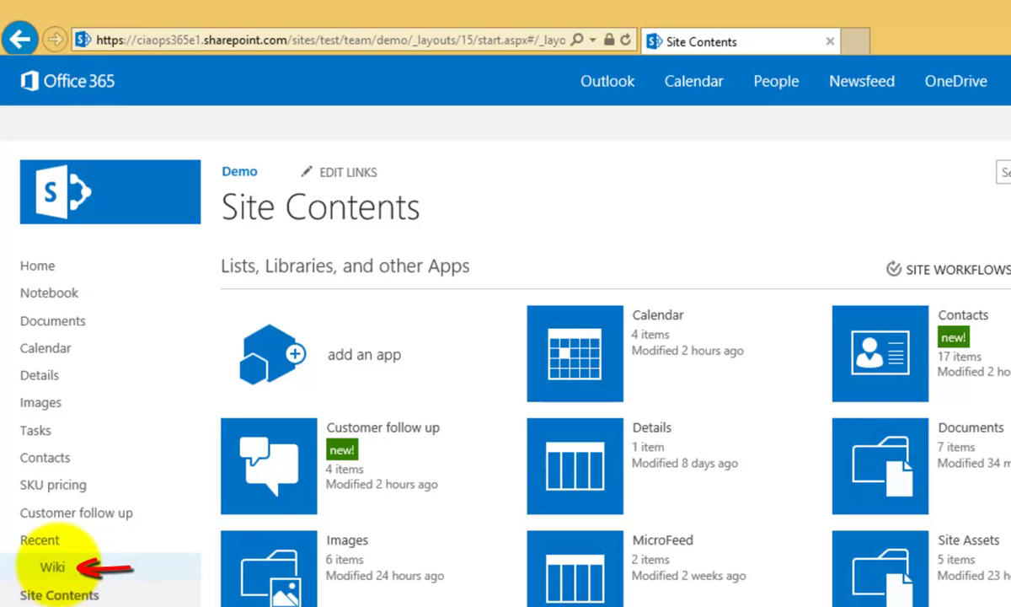
- Open the Wiki library from Recent in the Quick Launch to show its Home page
click(49, 565)
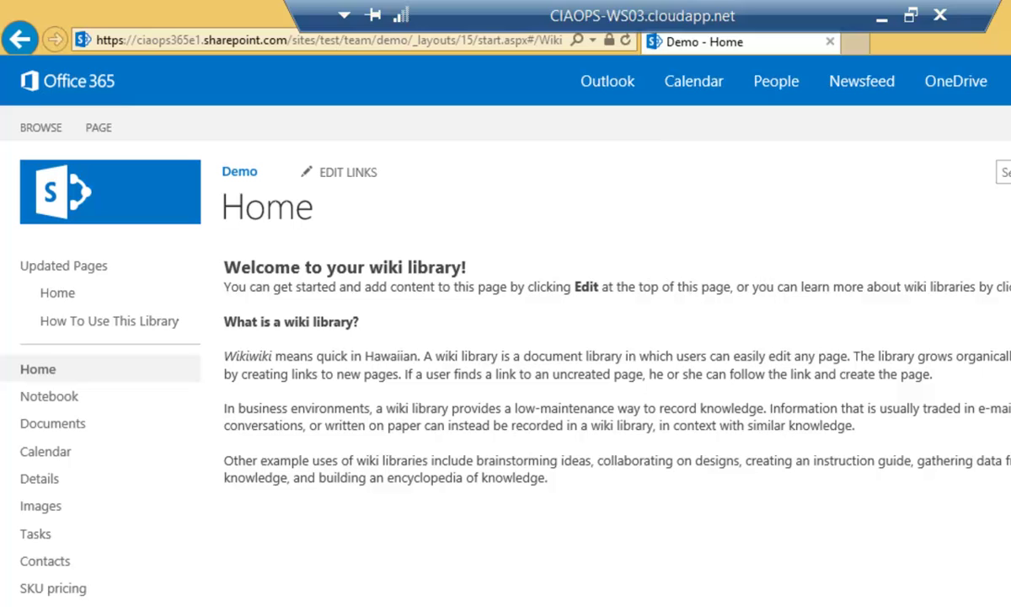
click(616, 564)
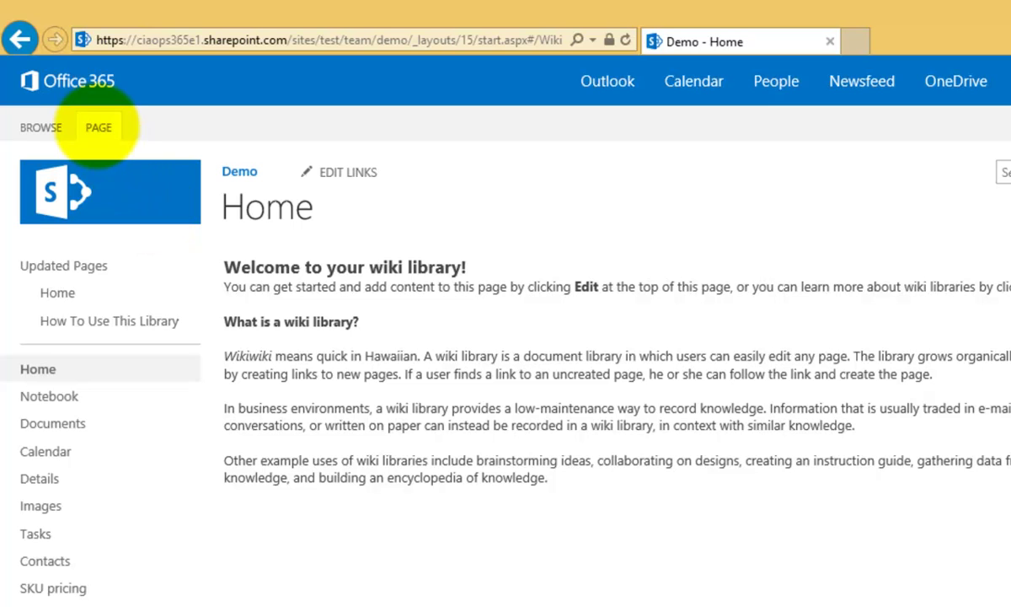
- Edit the Home page and make 'document library' bold and blue
click(98, 127)
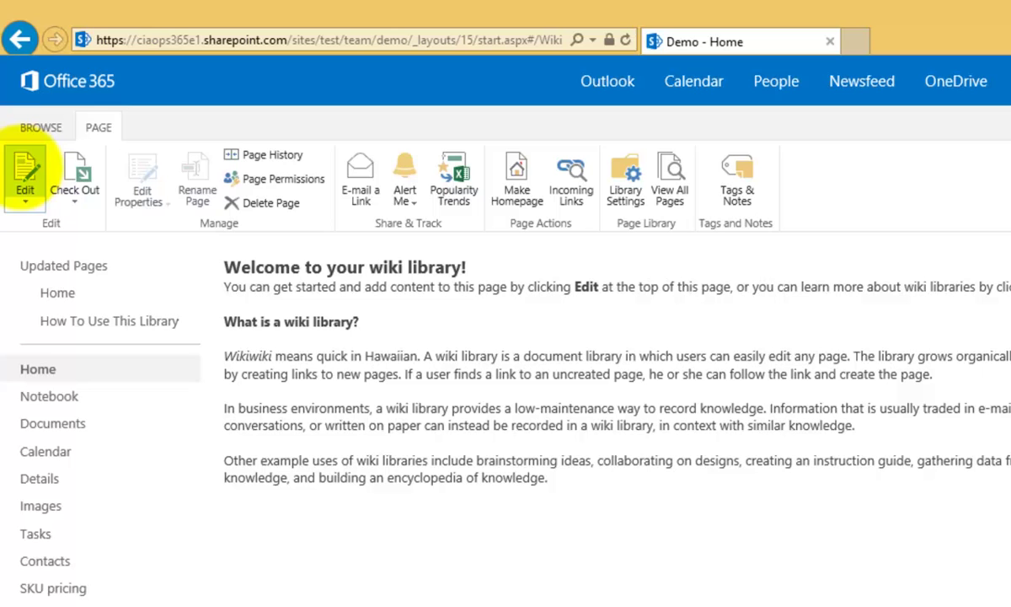
click(23, 168)
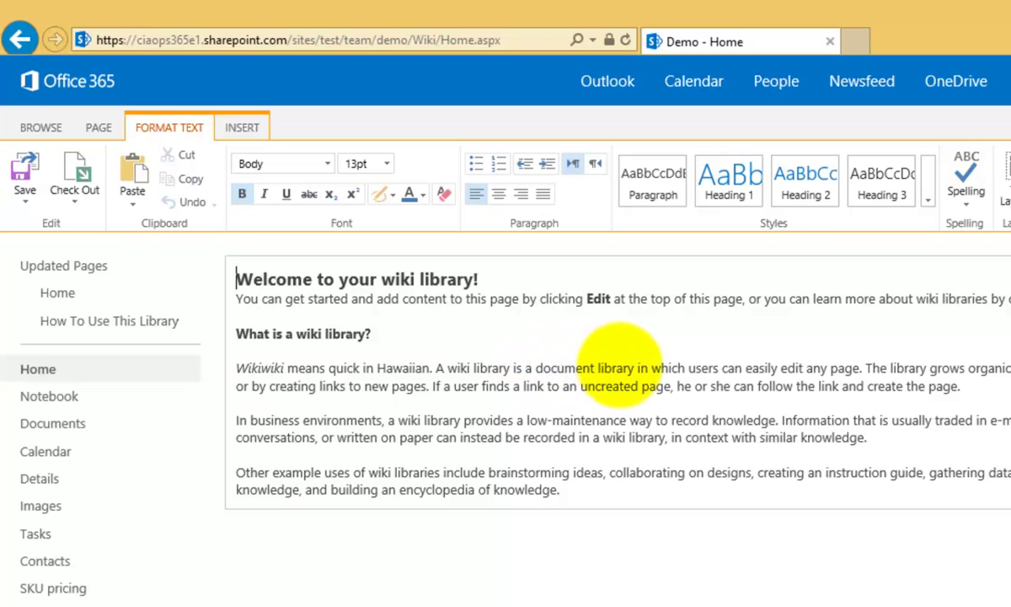
click(627, 366)
drag(627, 366, 536, 368)
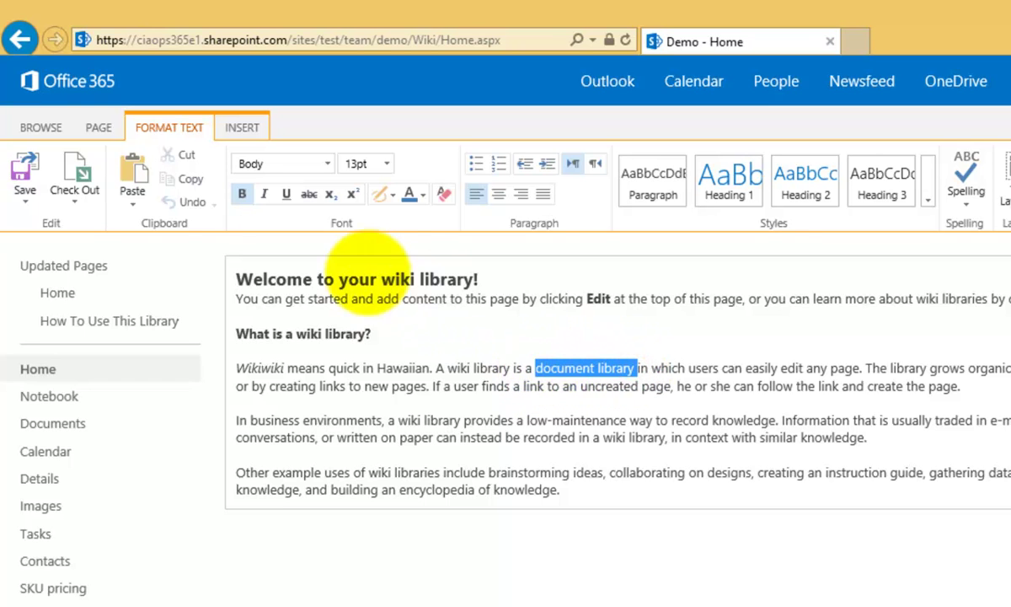
click(242, 194)
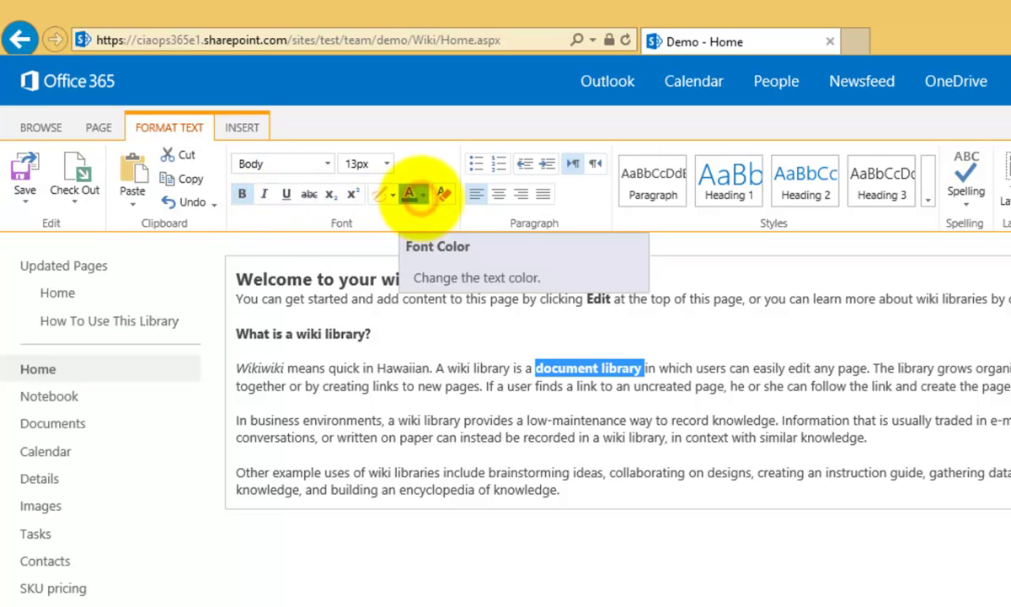
click(421, 194)
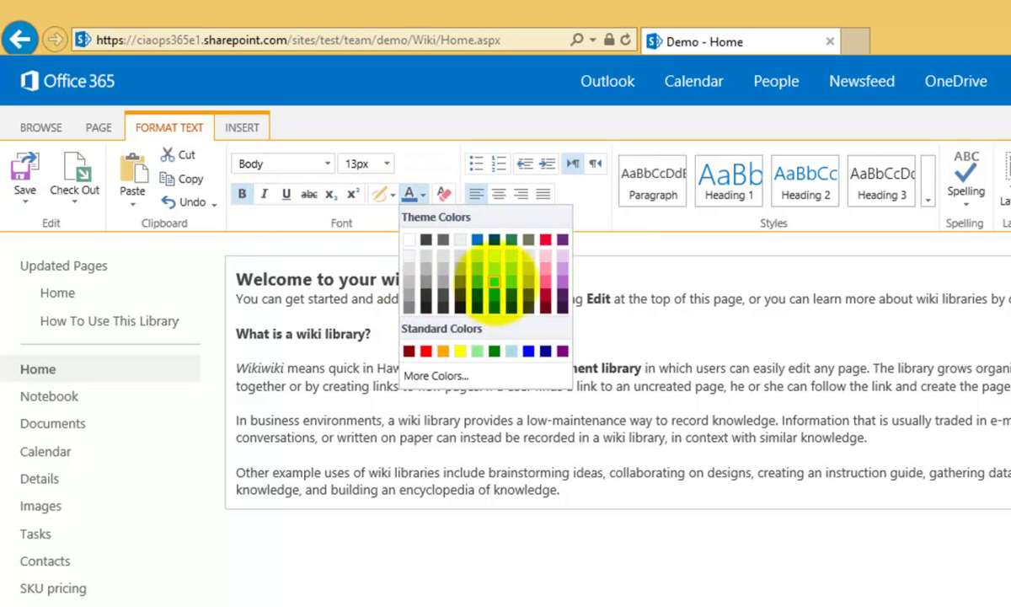
click(499, 282)
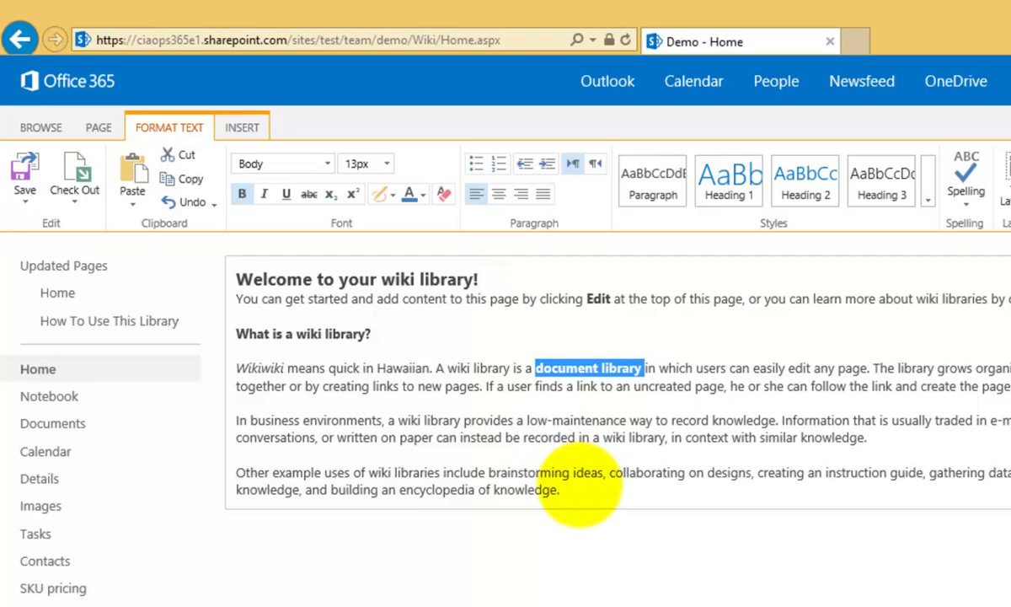
- Add an empty line after 'knowledge.' at the end of the text
click(578, 481)
click(578, 490)
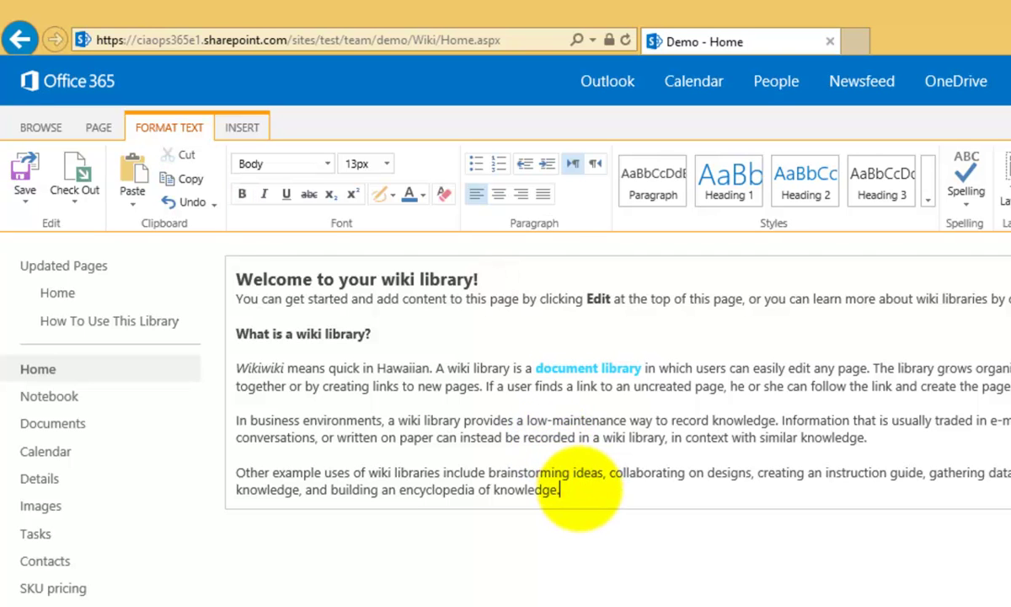
key(Return)
key(Return)
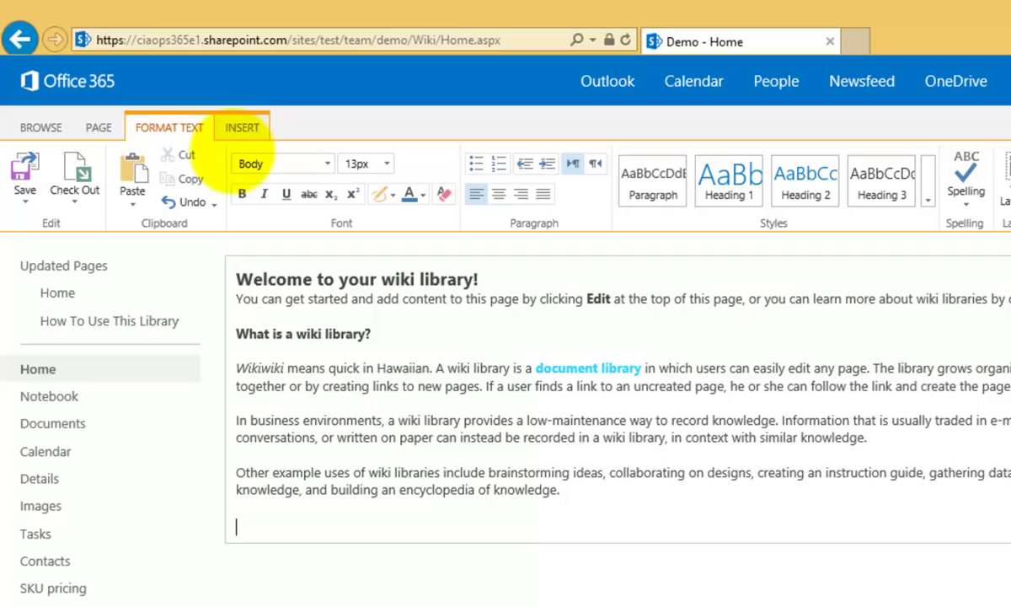
- Save the Home page with 'document library' shown bold and light blue
click(239, 129)
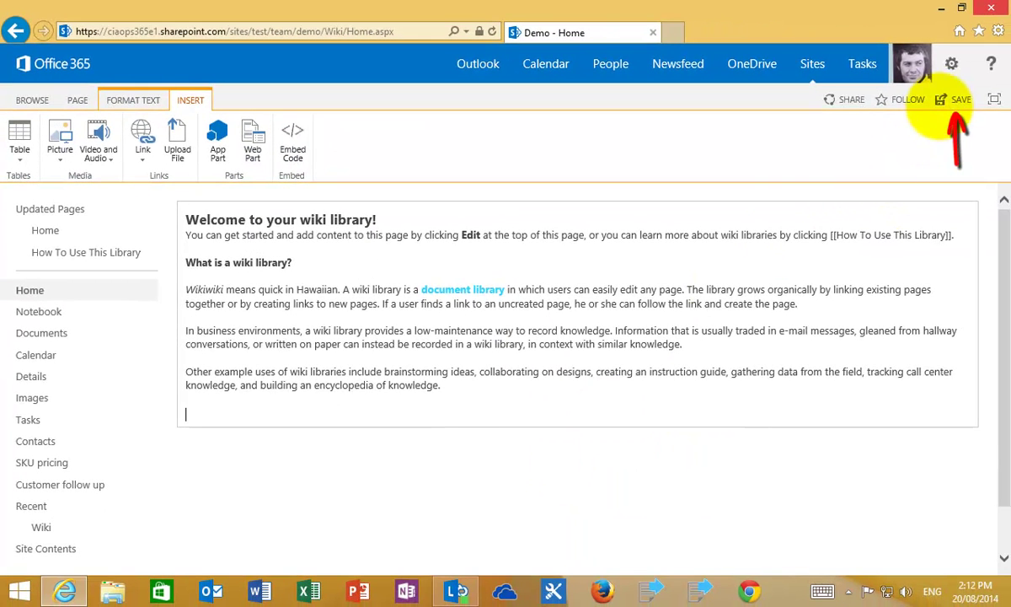
click(958, 100)
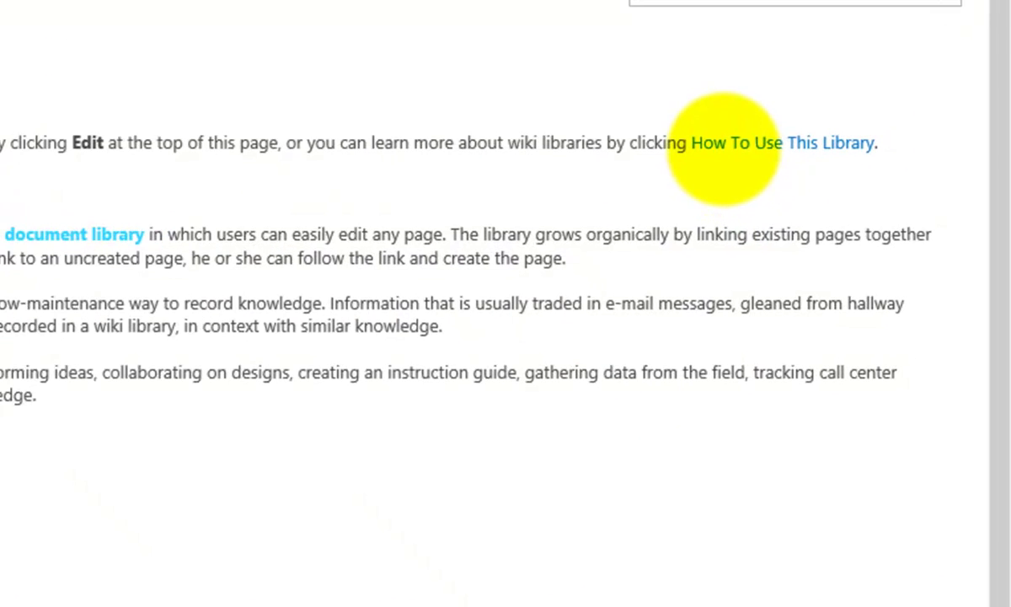
- Add a [[How To Use This Library]] wiki link on the Home page's last line
click(717, 171)
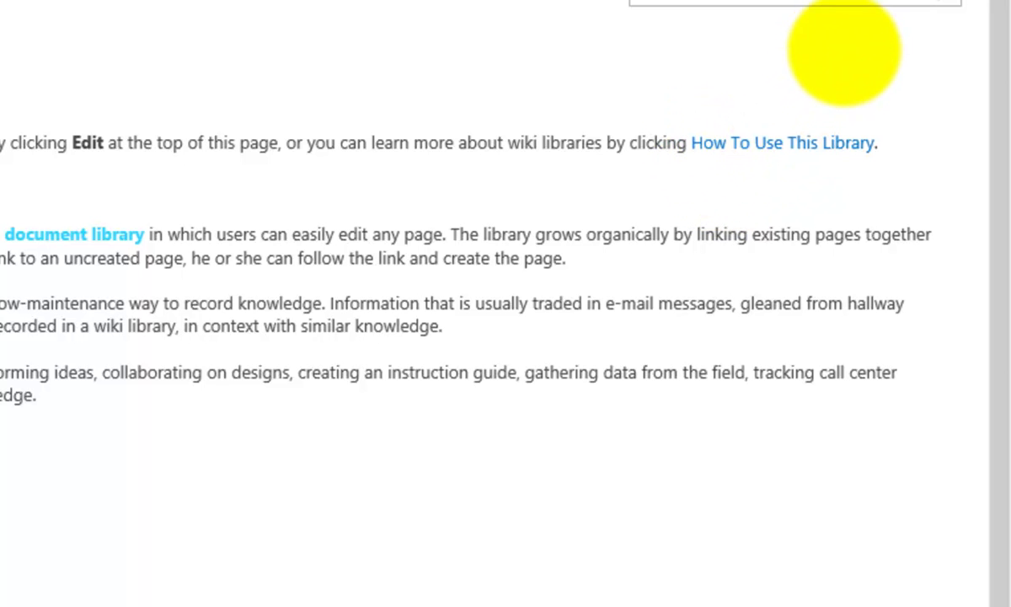
click(936, 73)
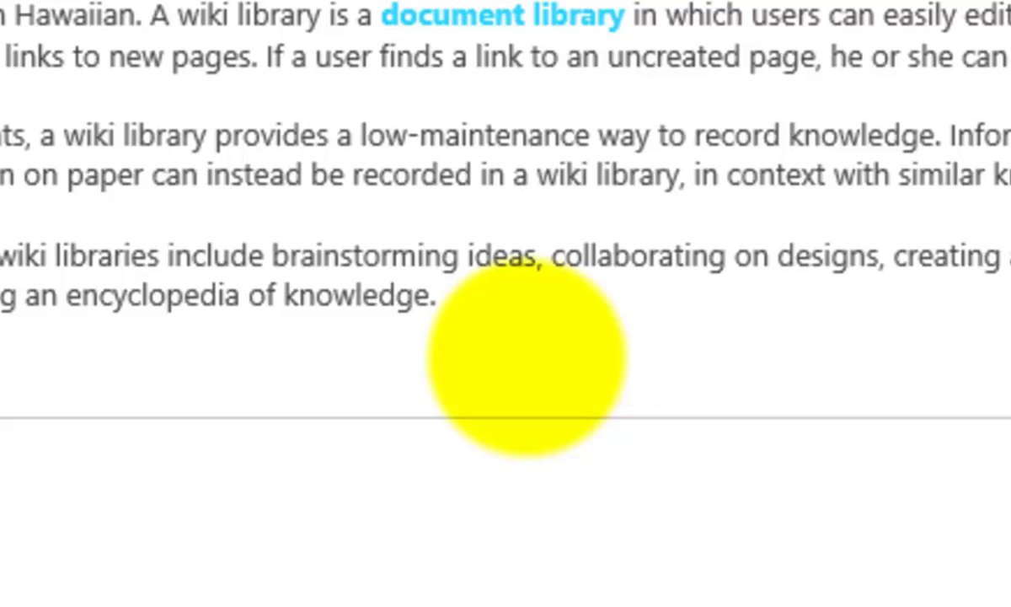
click(923, 210)
key(BackSpace)
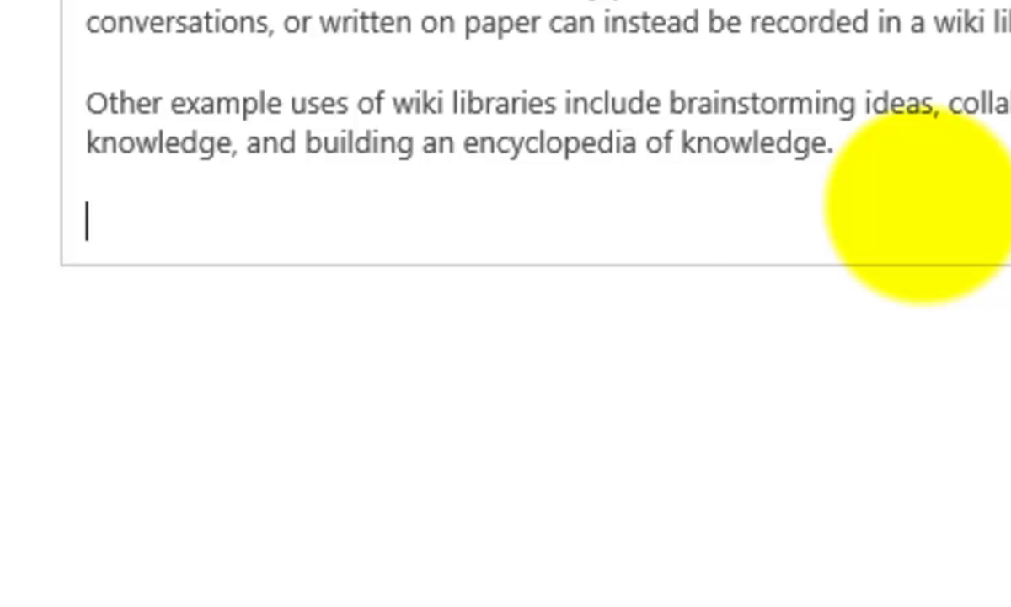
text([[)
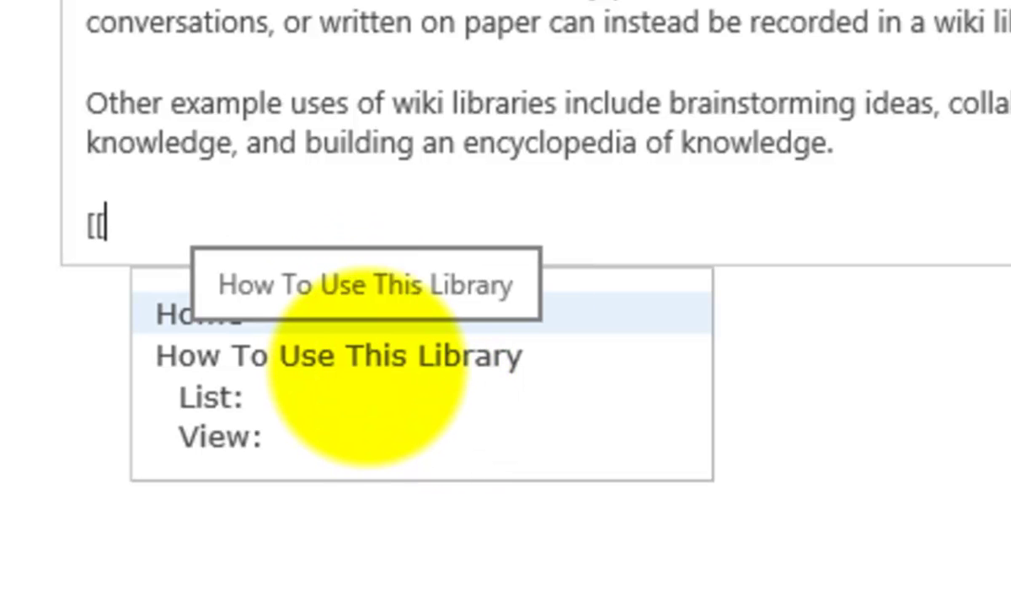
click(368, 358)
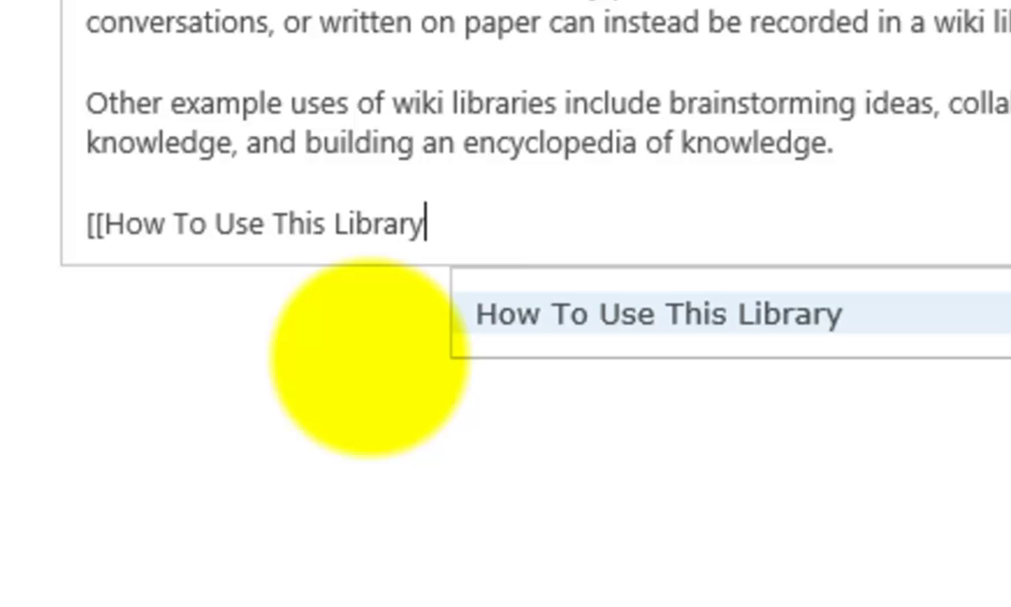
text(]])
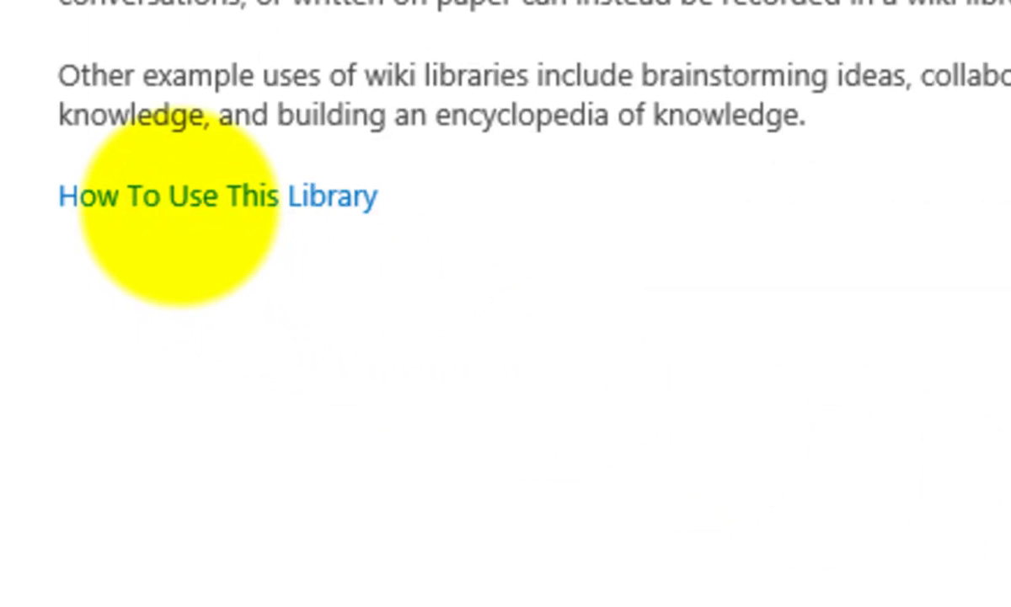
click(181, 204)
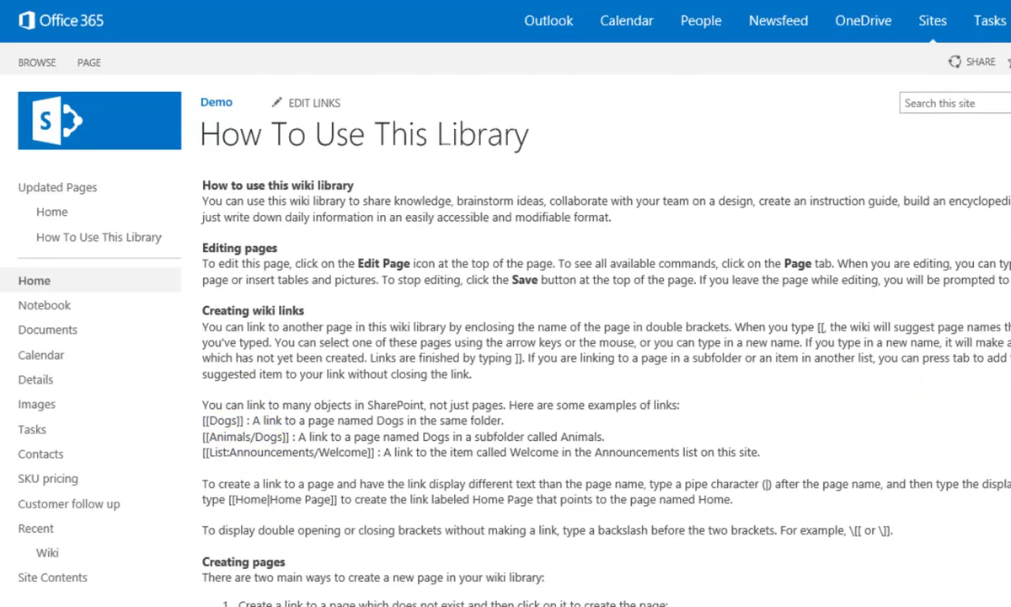
scroll(505, 337, down, 4)
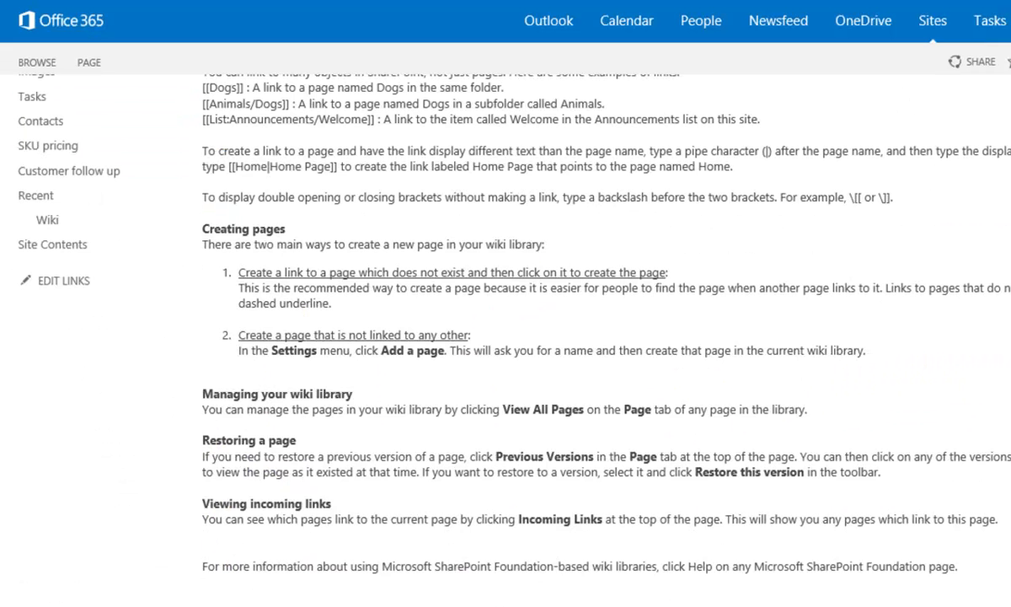
scroll(506, 337, up, 4)
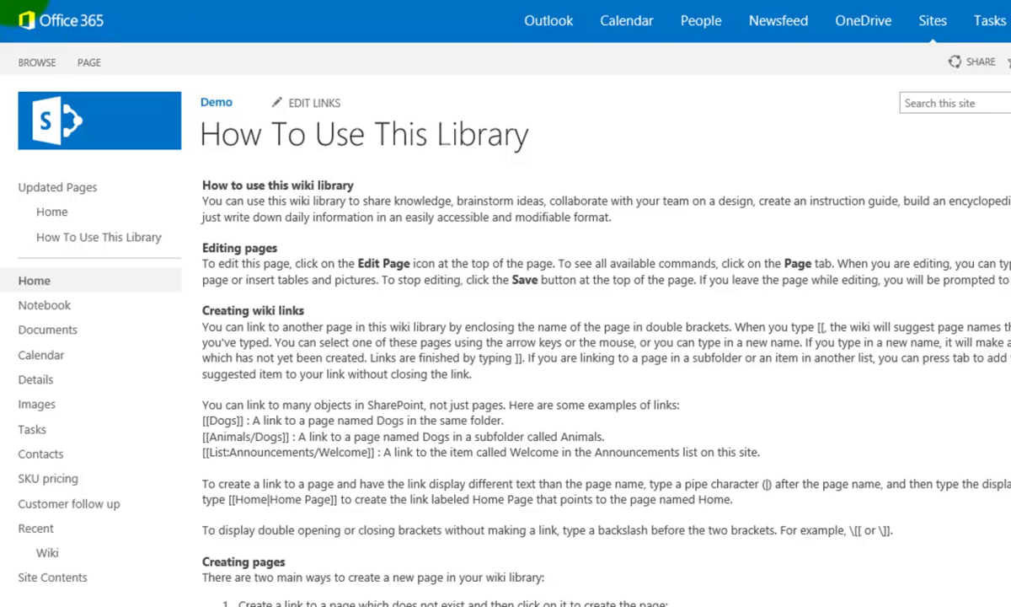
click(9, 7)
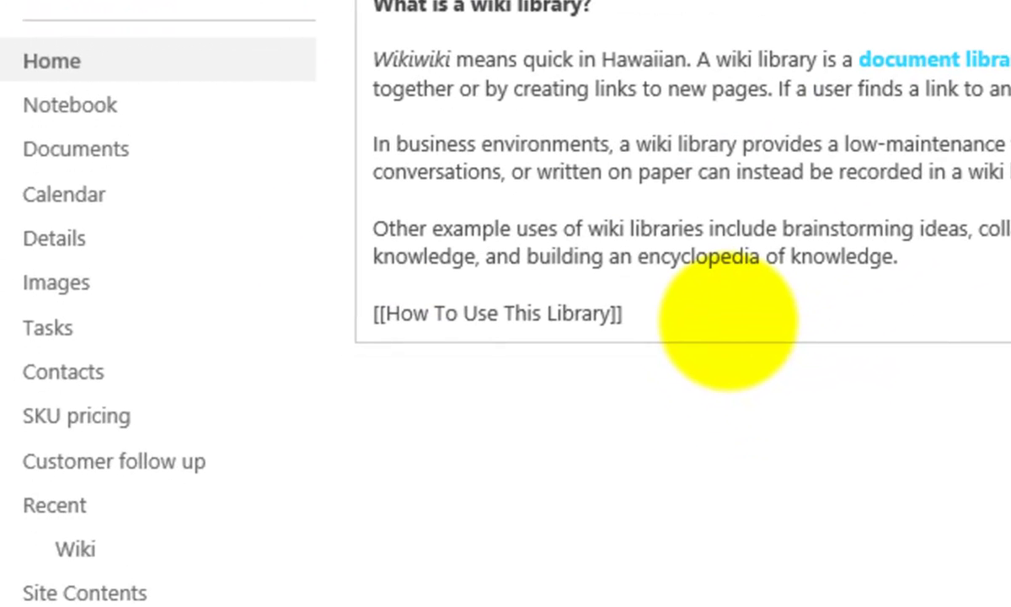
- Add a [[New page]] wiki link two lines below the How To Use This Library link
click(692, 330)
key(Return)
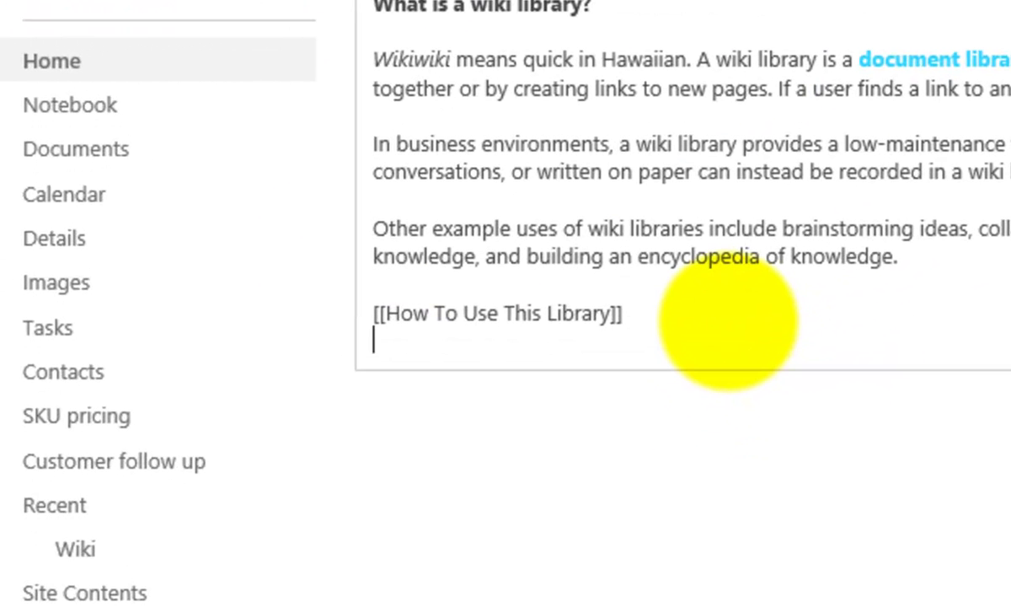
key(Return)
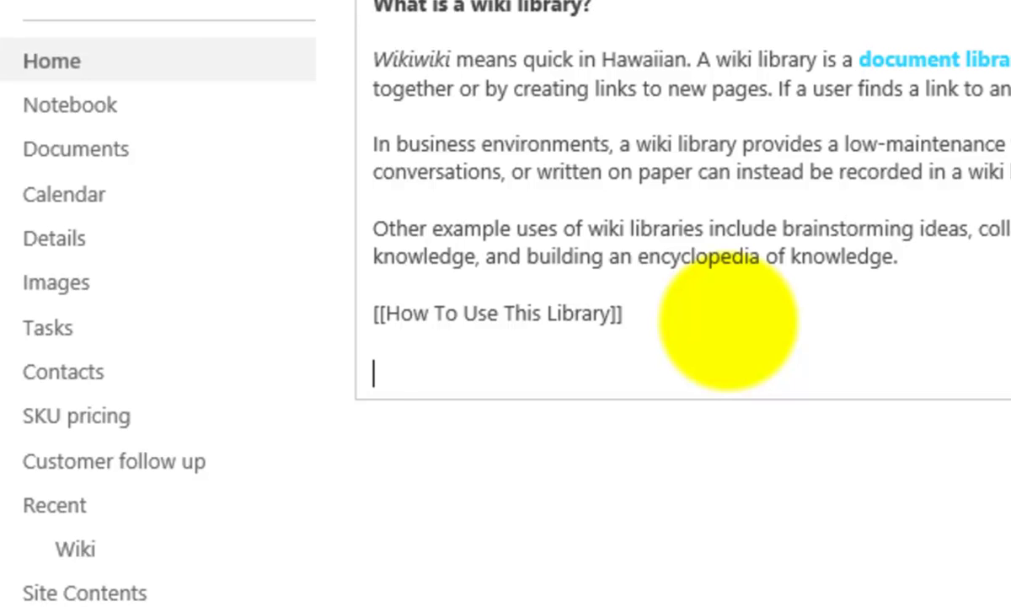
text([[)
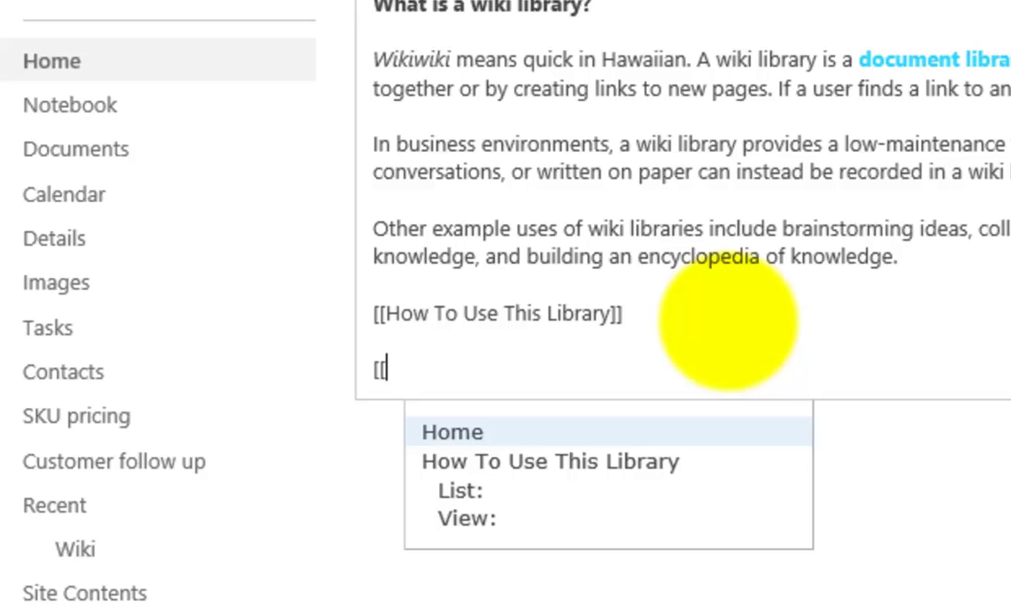
text(New )
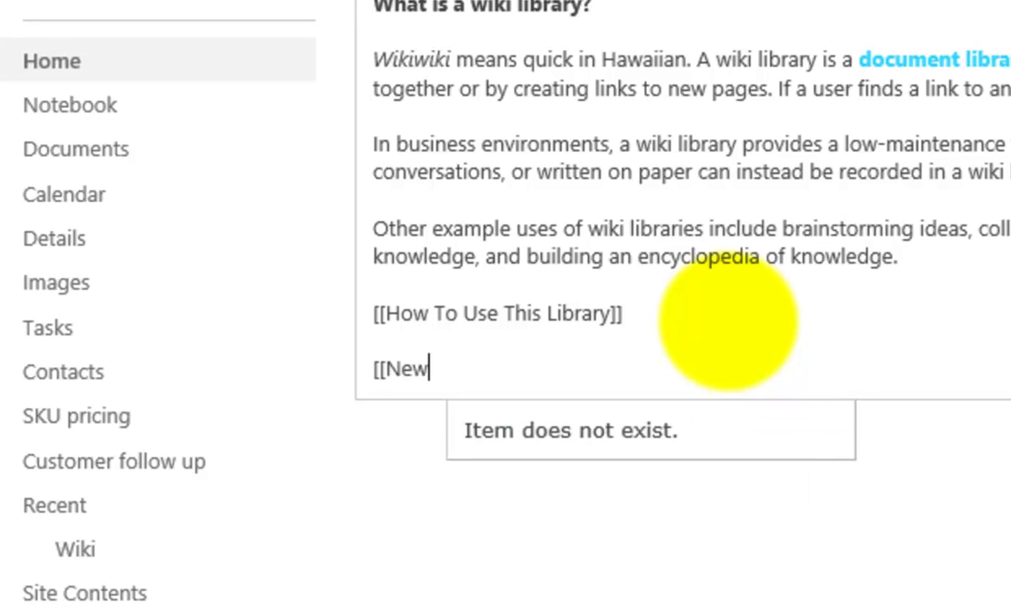
text(S)
key(BackSpace)
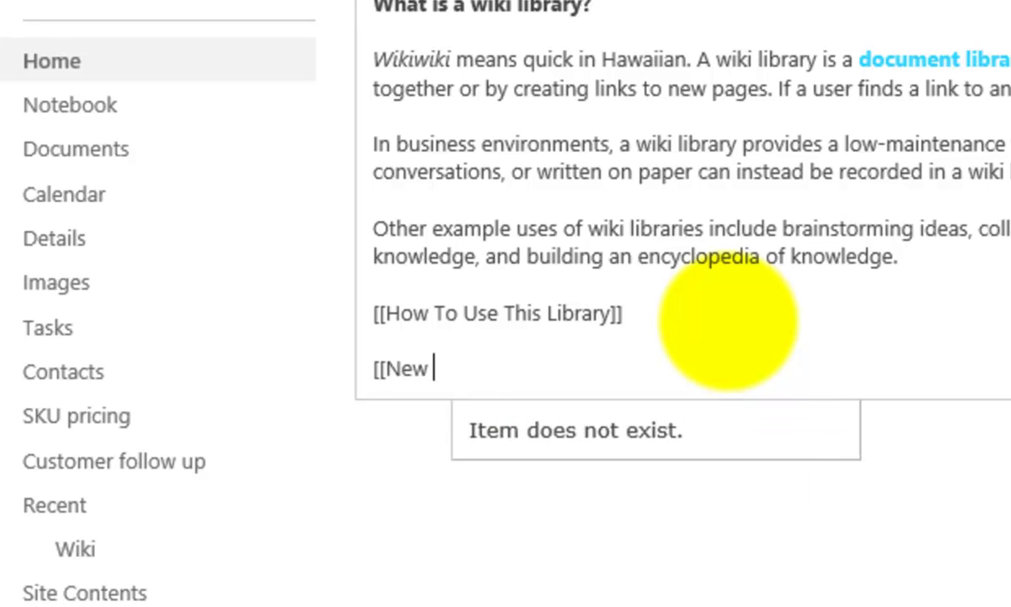
text(page]])
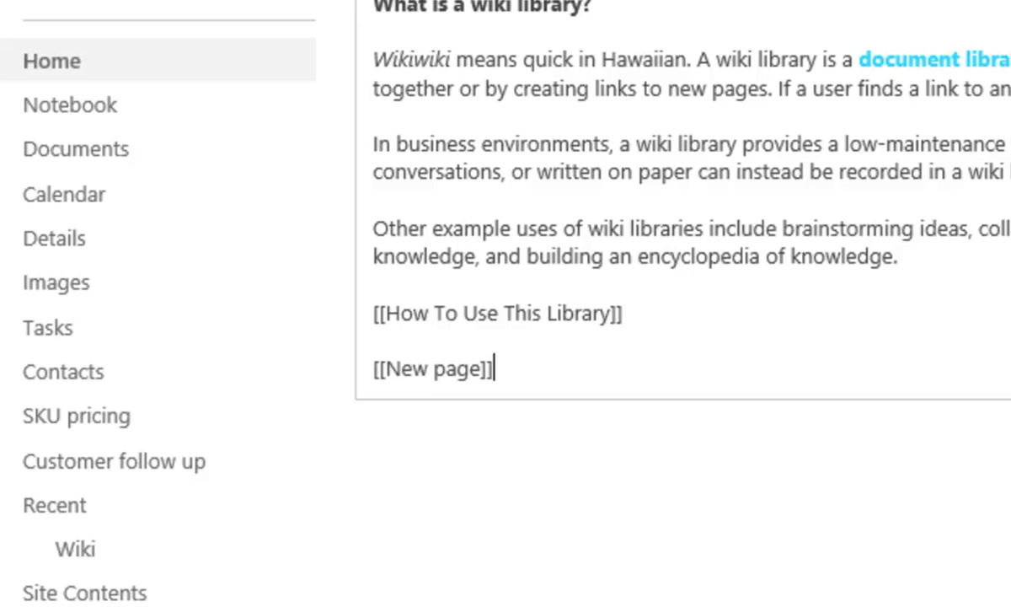
scroll(640, 202, up, 1)
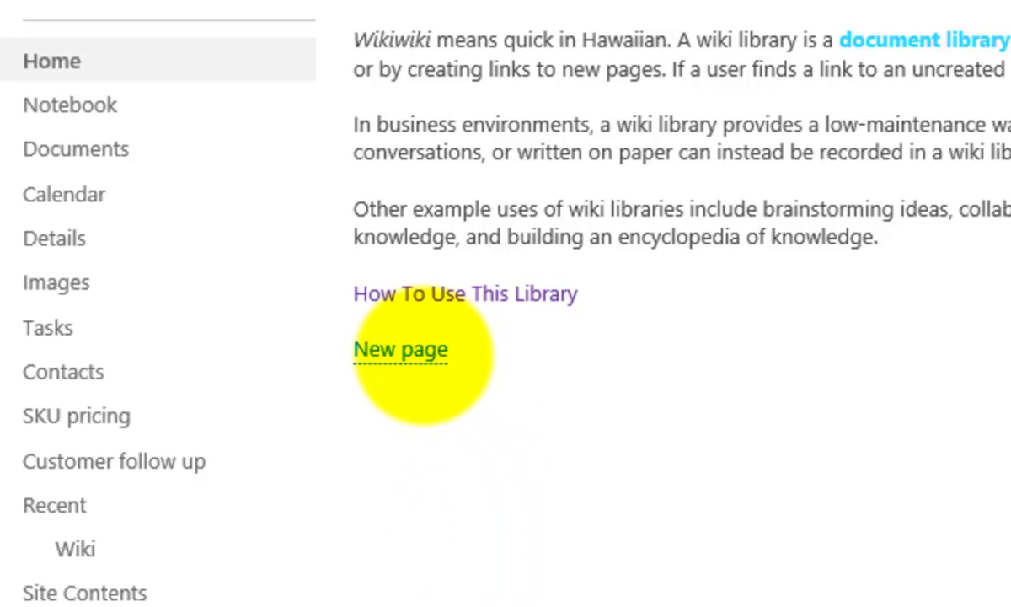
- Create the New page from its link, type 'New Page' in the body and select it
click(403, 351)
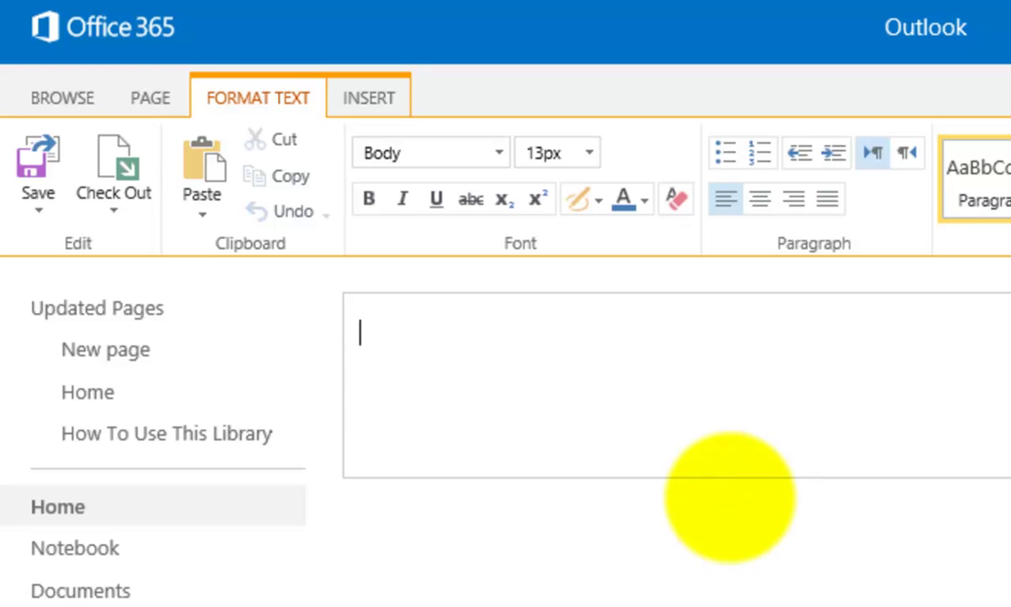
click(647, 354)
text(New)
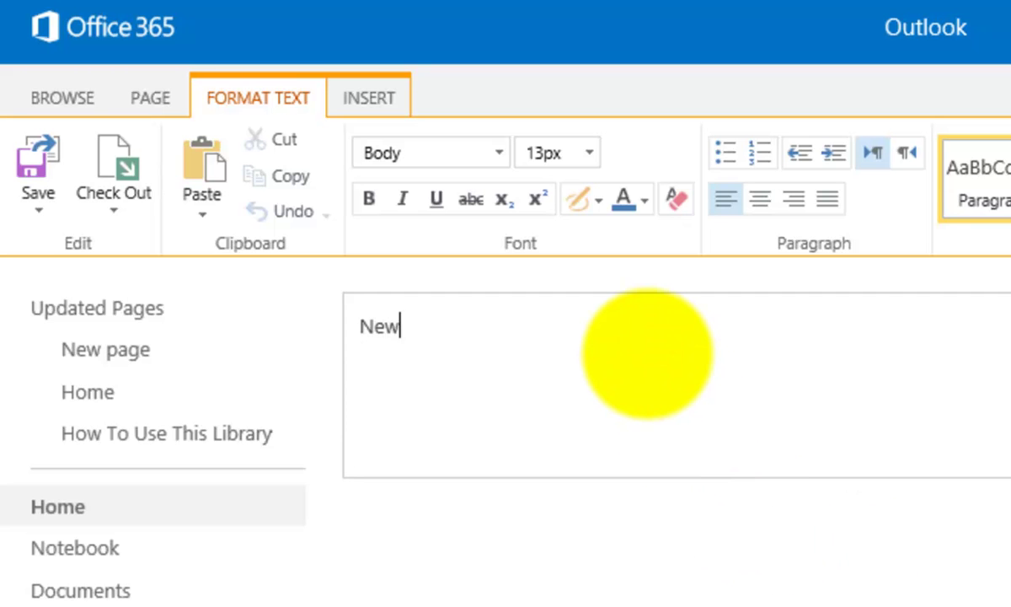
text( Page)
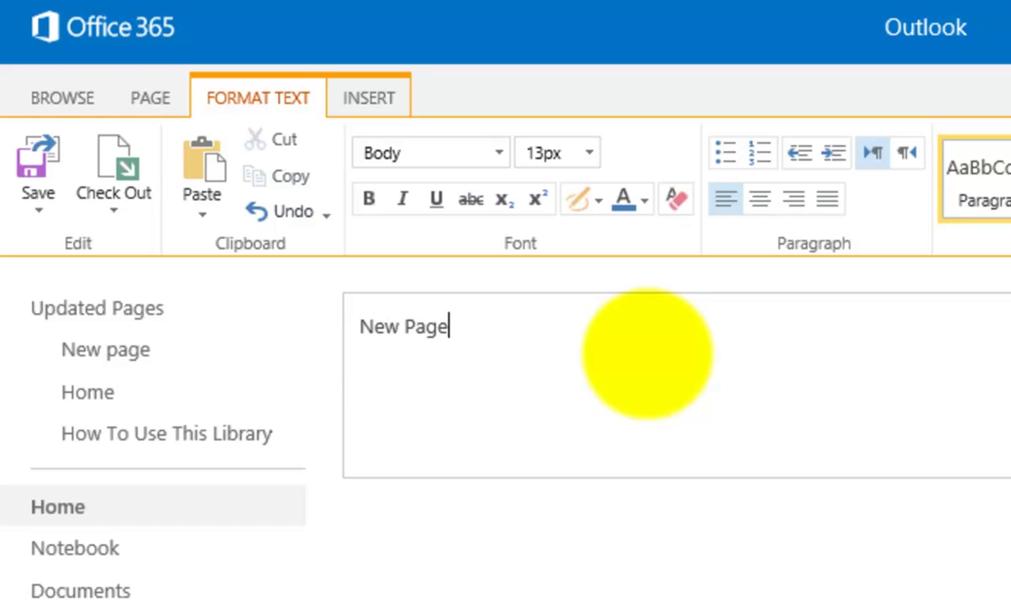
key(Return)
key(Return)
key(BackSpace)
key(Up)
key(shift+End)
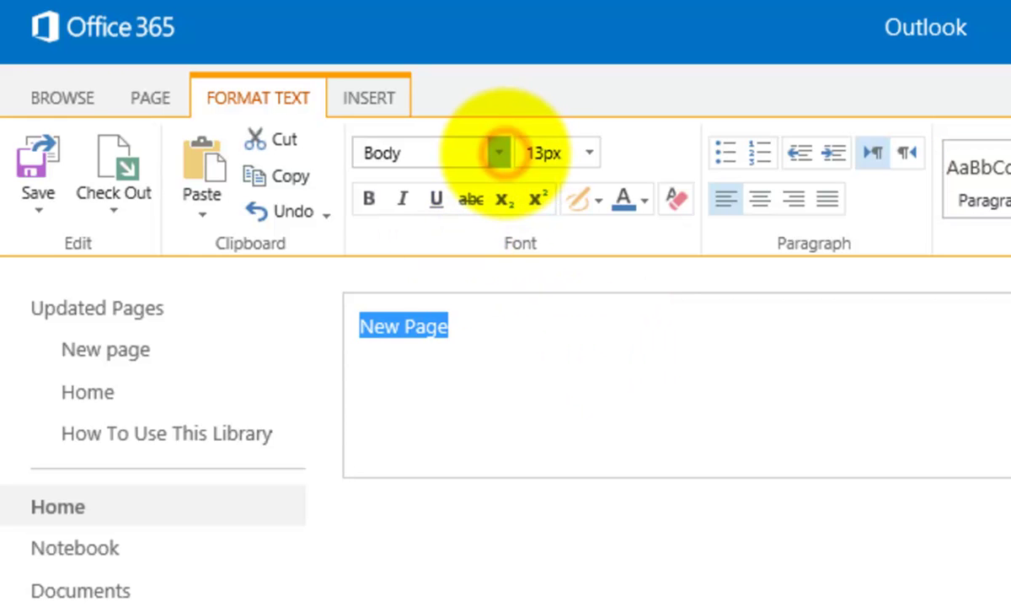
- Format 'New Page' as an 18pt Heading and type 'Text' on the line below
click(500, 152)
click(440, 259)
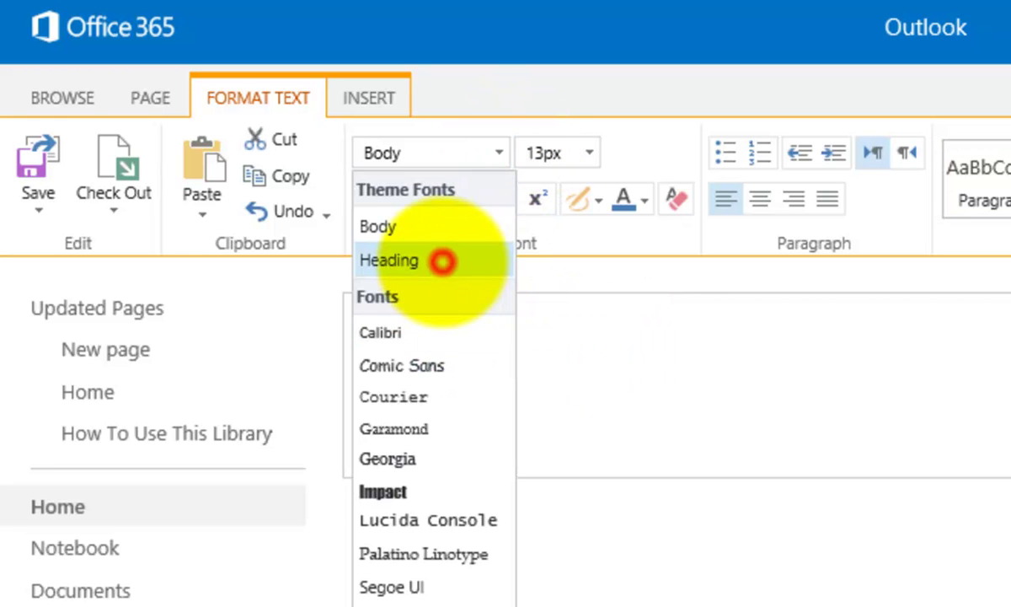
click(592, 154)
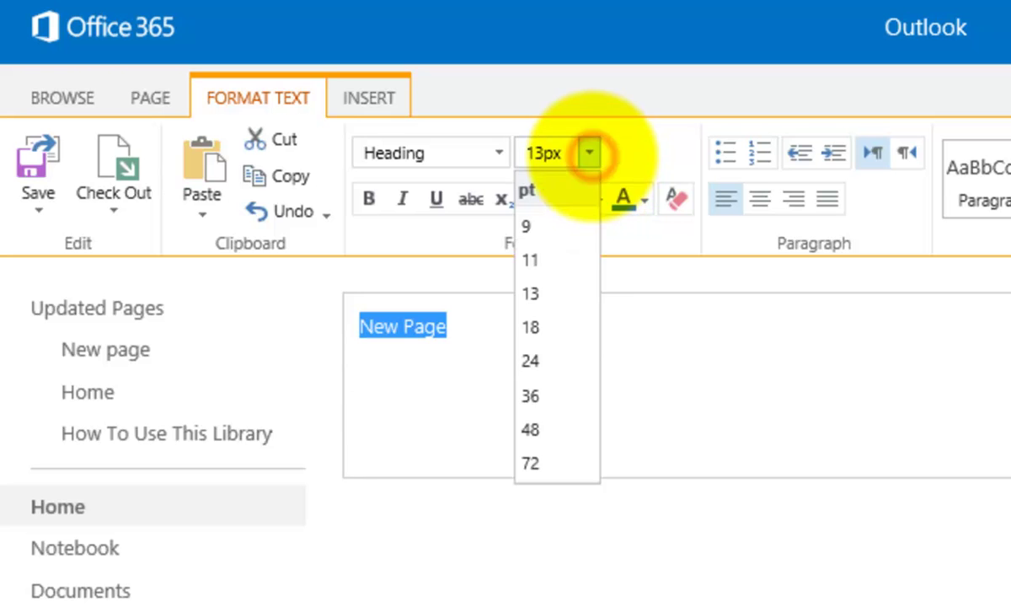
click(548, 315)
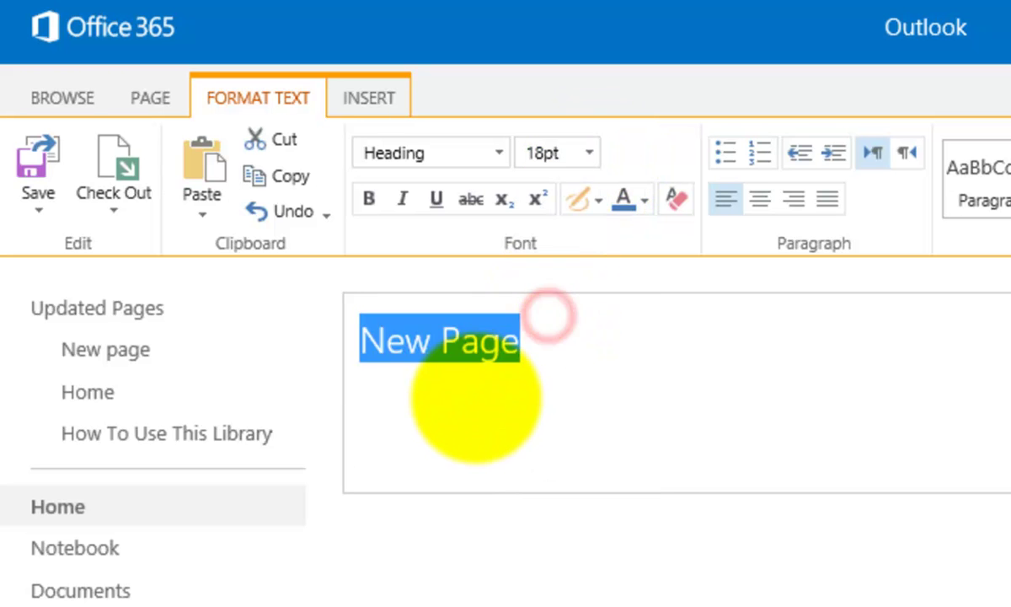
click(474, 399)
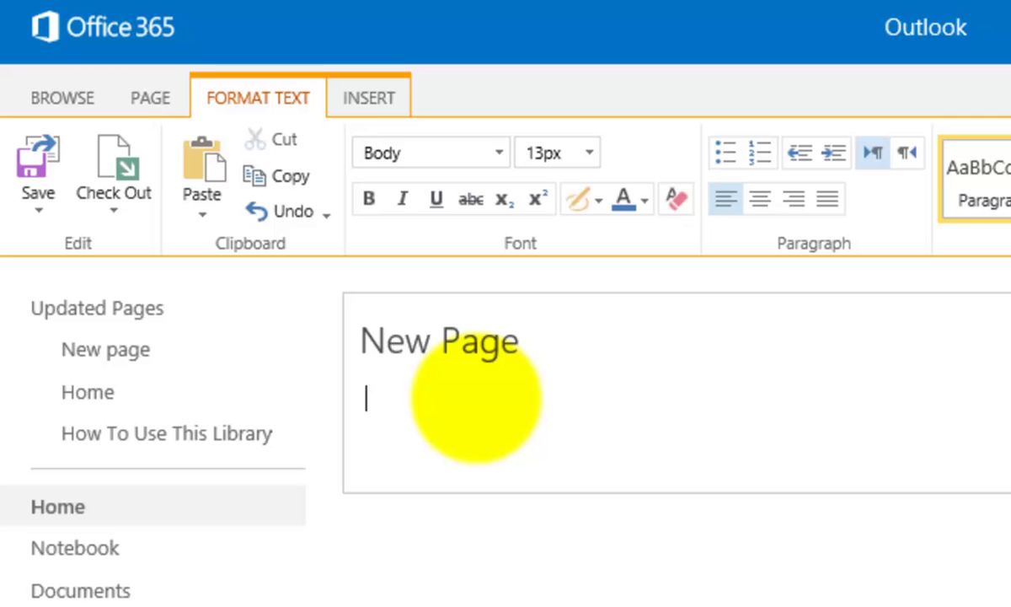
text(Text)
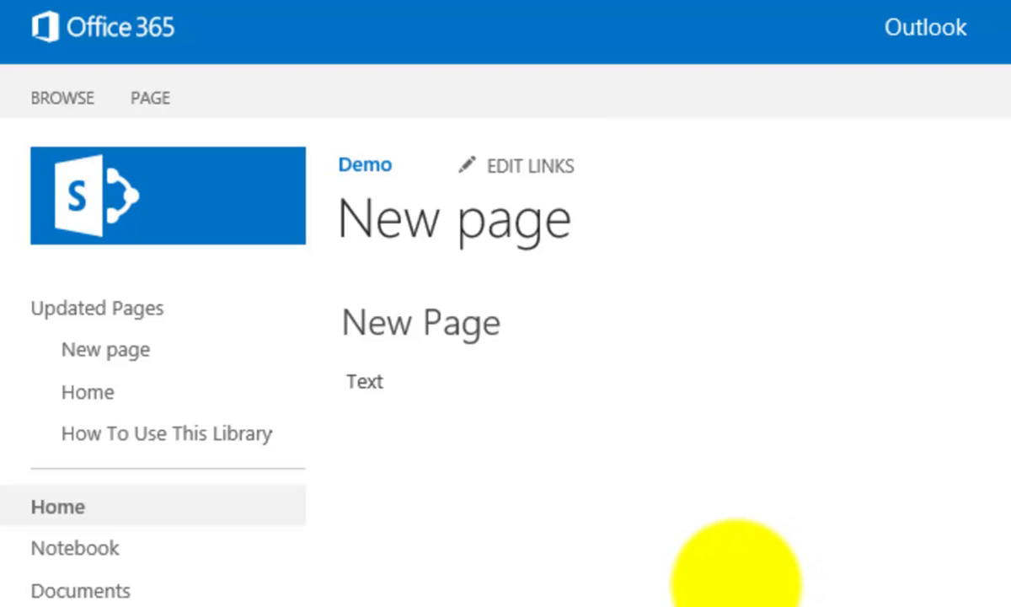
- Bring up the PAGE tab's page management options to view all Wiki pages
click(160, 99)
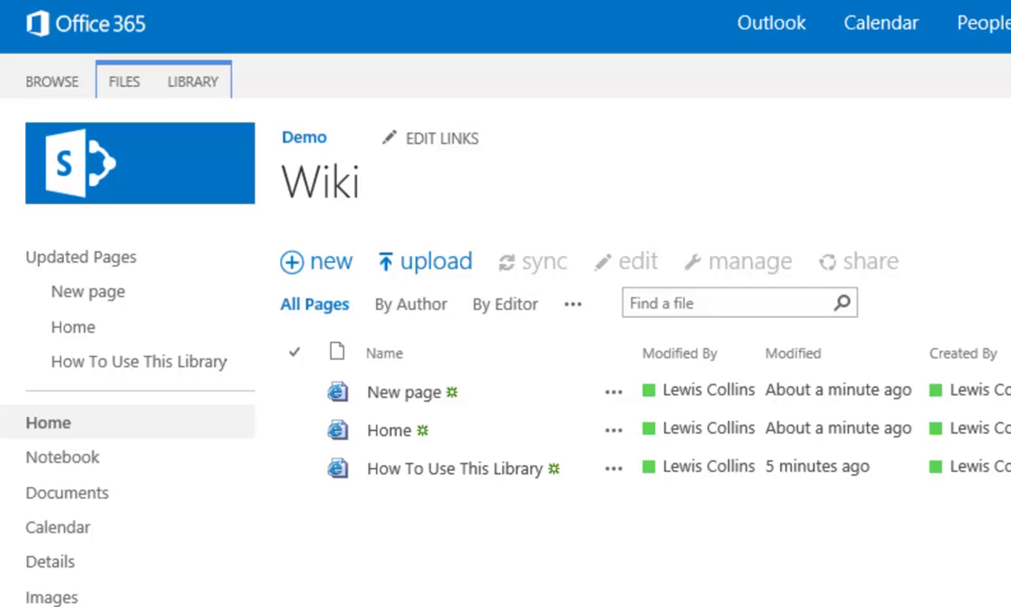
- Look at the New page file's details and more-actions menu, then dismiss them
click(614, 392)
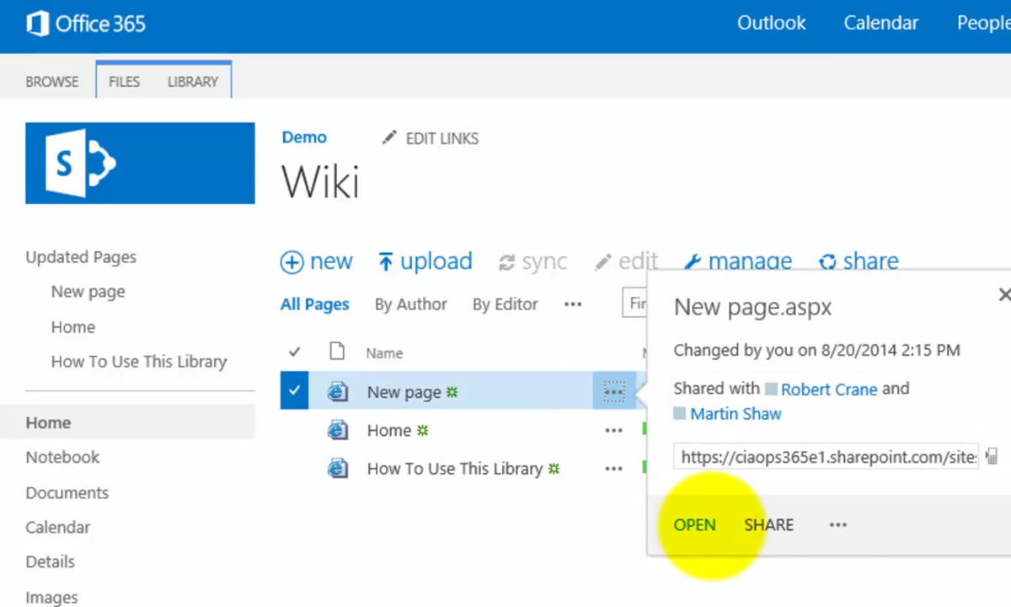
click(835, 524)
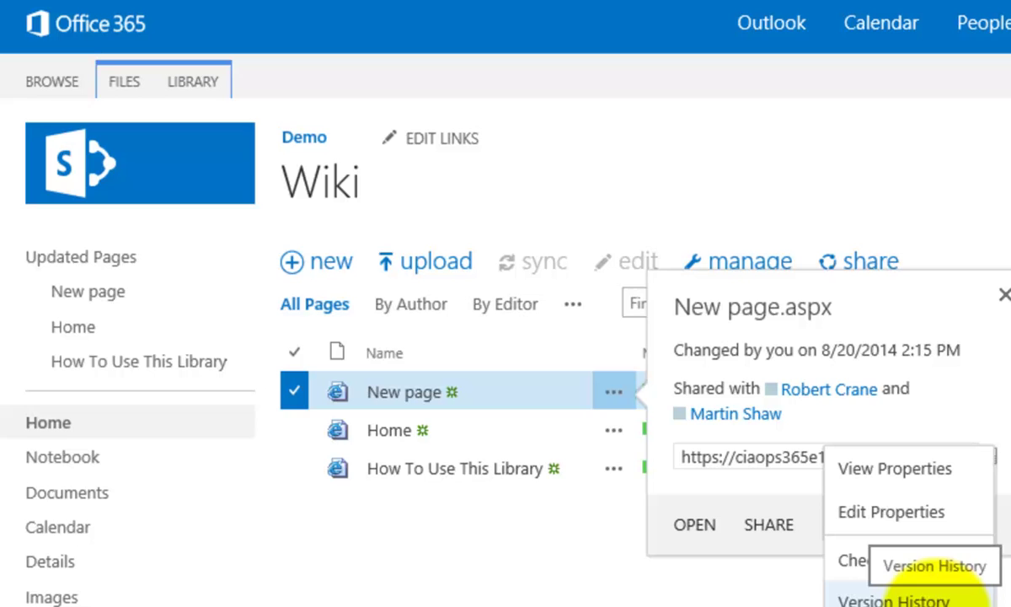
key(Escape)
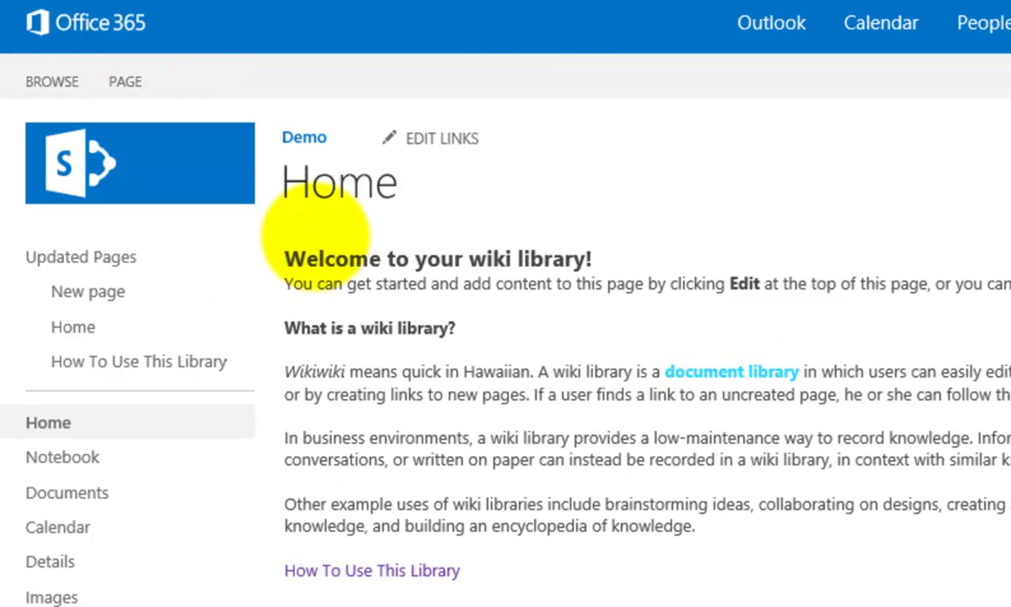
- Delete the Home wiki page, then return to the Wiki library's page list
click(127, 82)
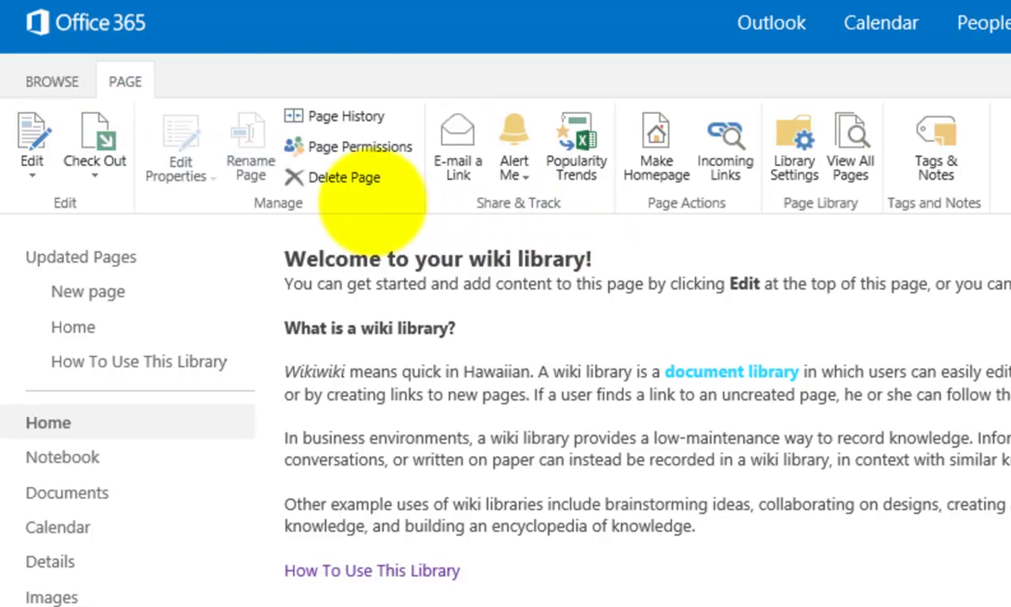
click(337, 173)
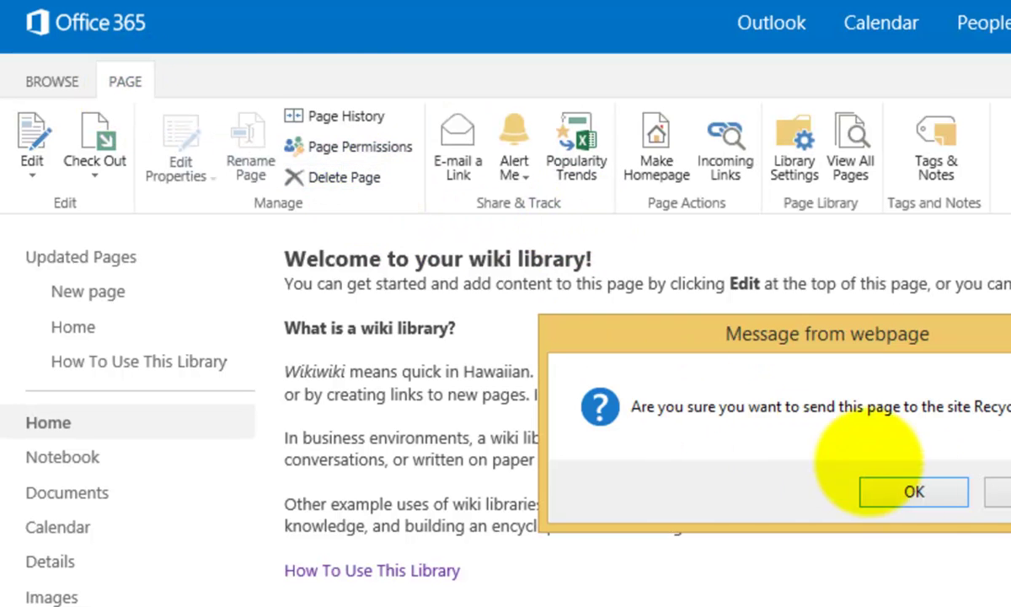
click(914, 491)
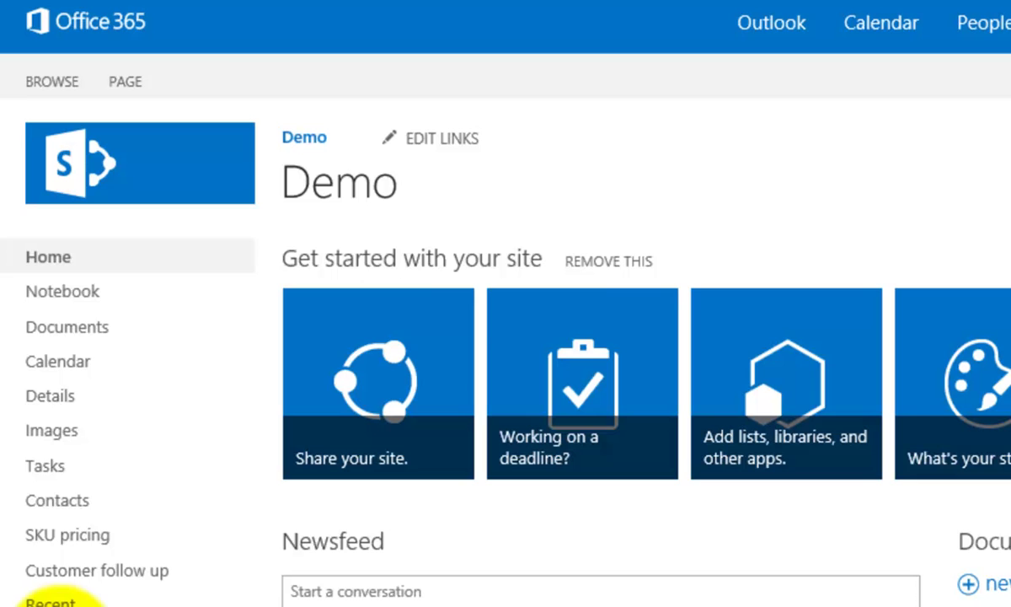
click(50, 600)
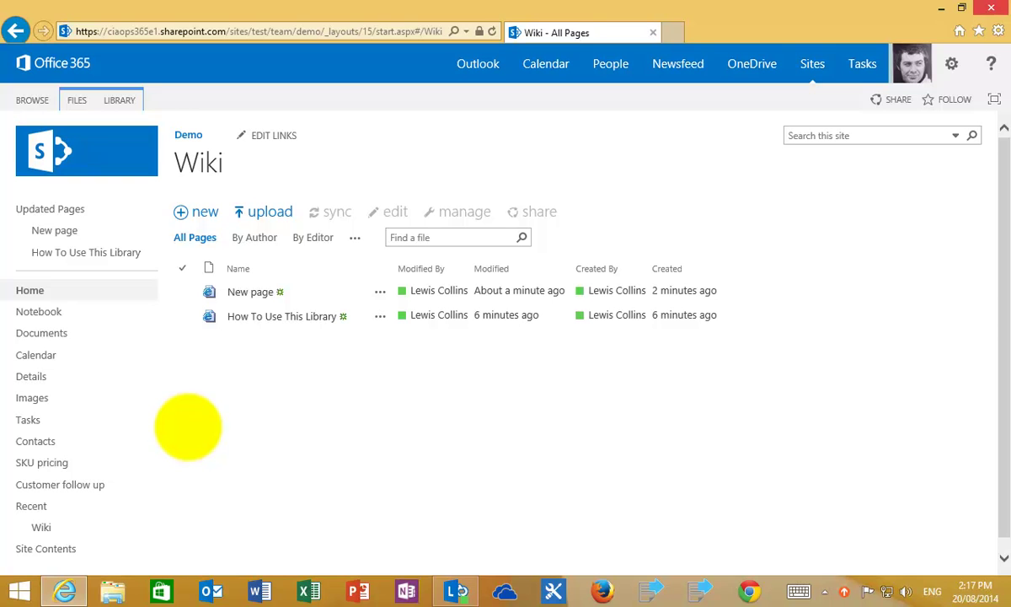
- Restore Home.aspx from the site Recycle Bin and go back to the Home page
click(56, 546)
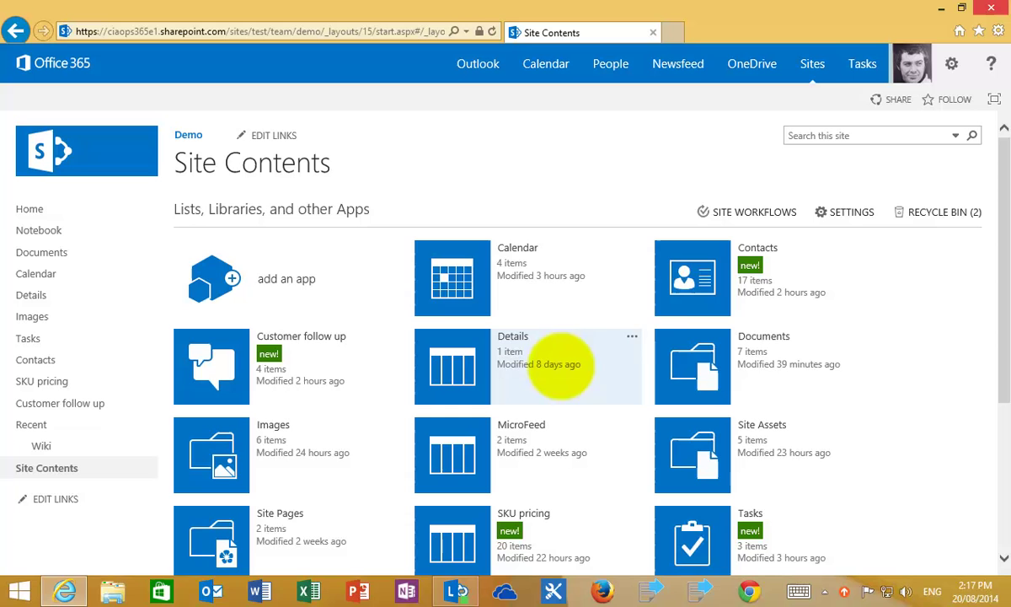
click(917, 212)
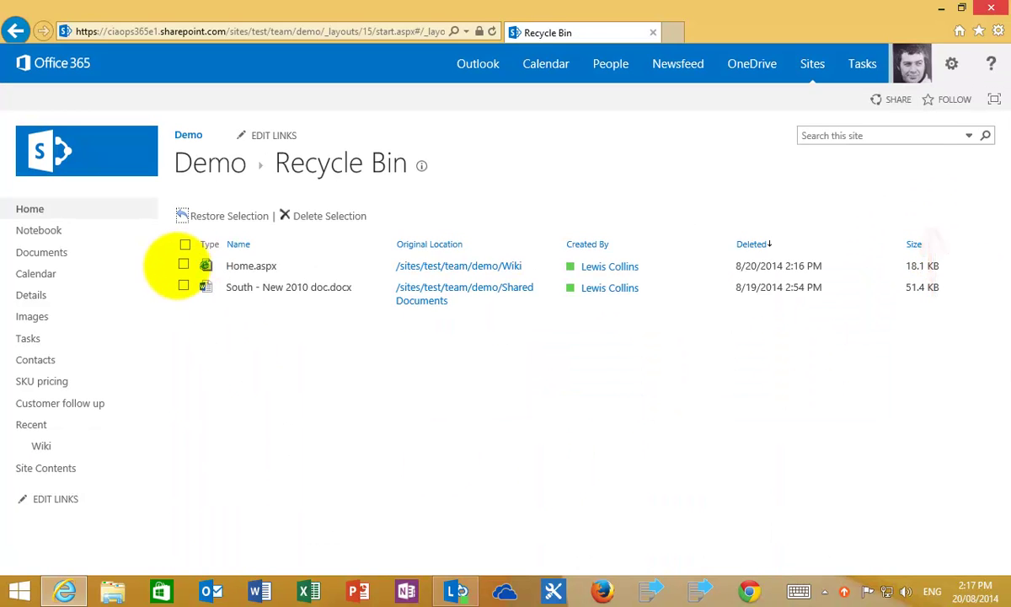
click(184, 265)
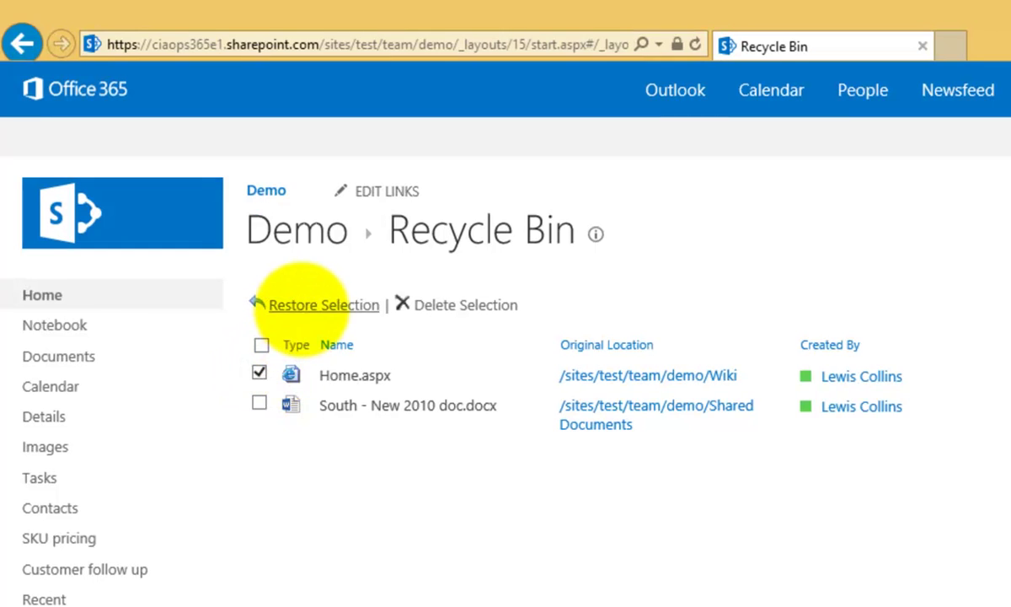
click(278, 305)
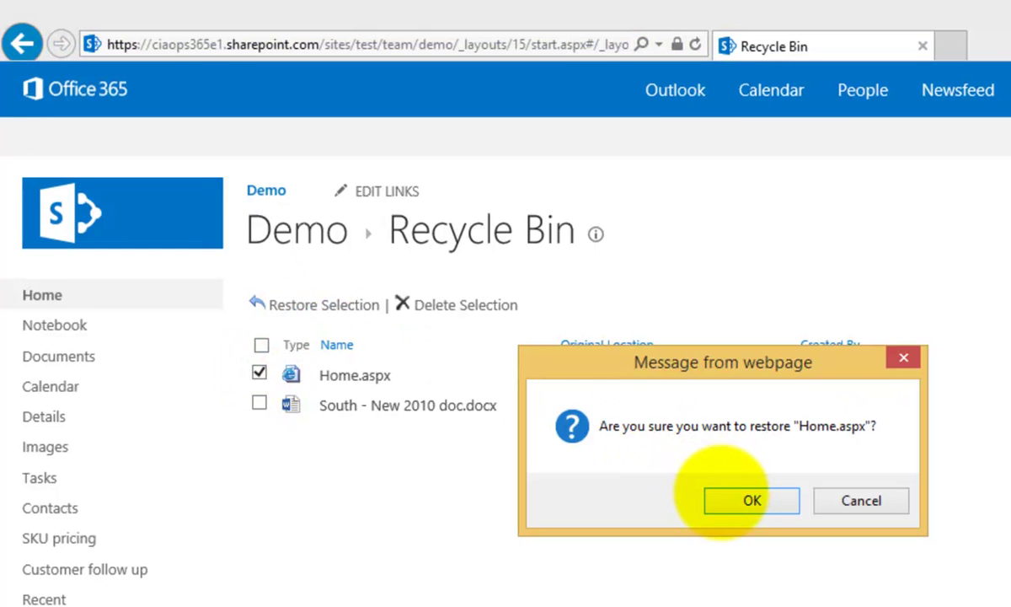
click(724, 499)
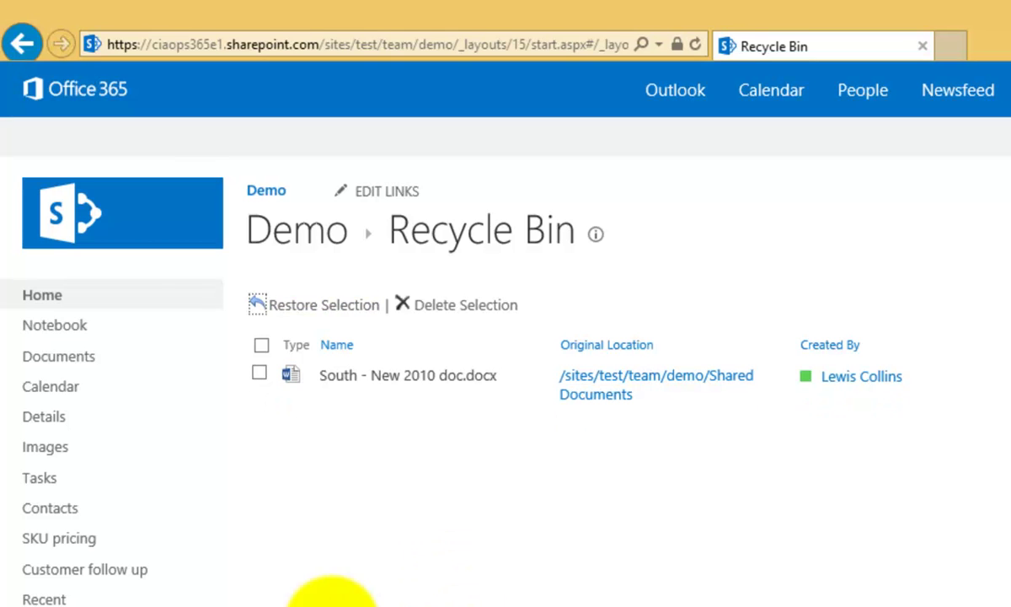
click(46, 598)
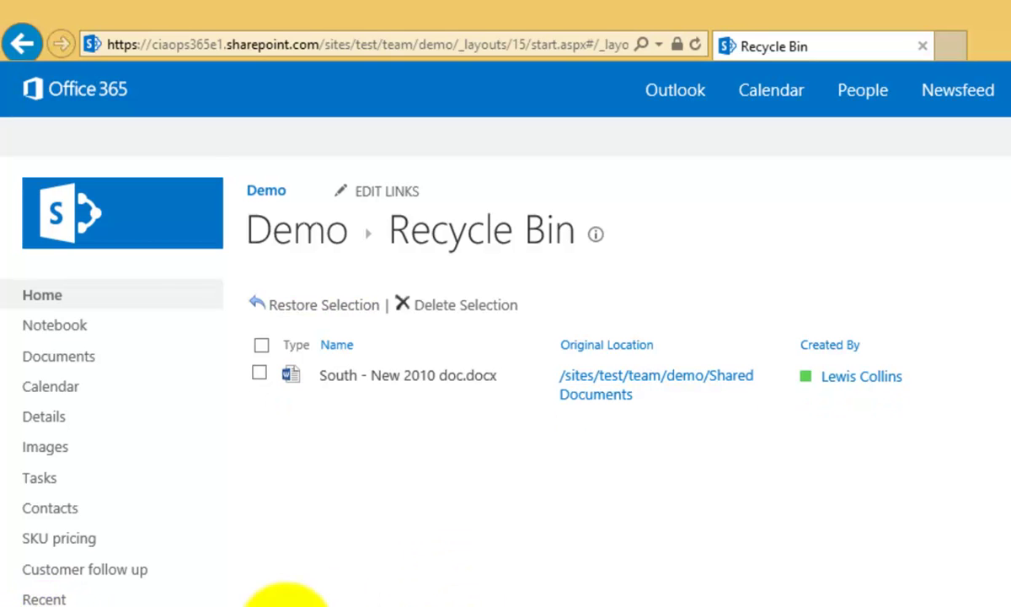